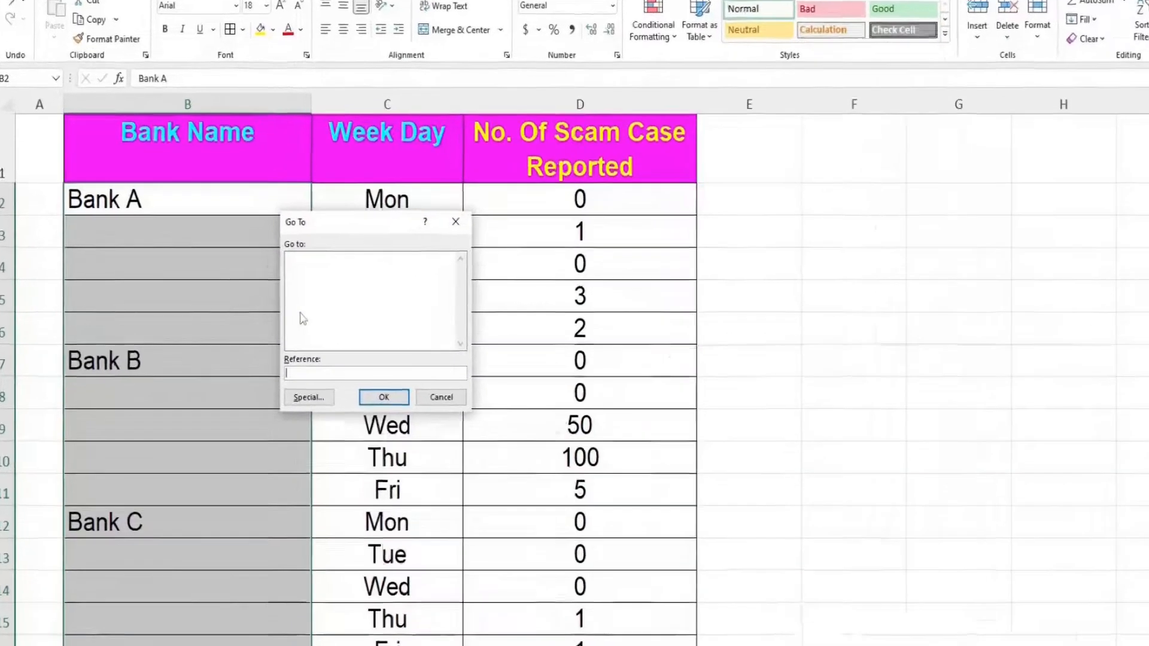
# - Select only the blank cells in the chosen column B range with Go To Special > Blanks
pyautogui.hotkey('alt', 's')
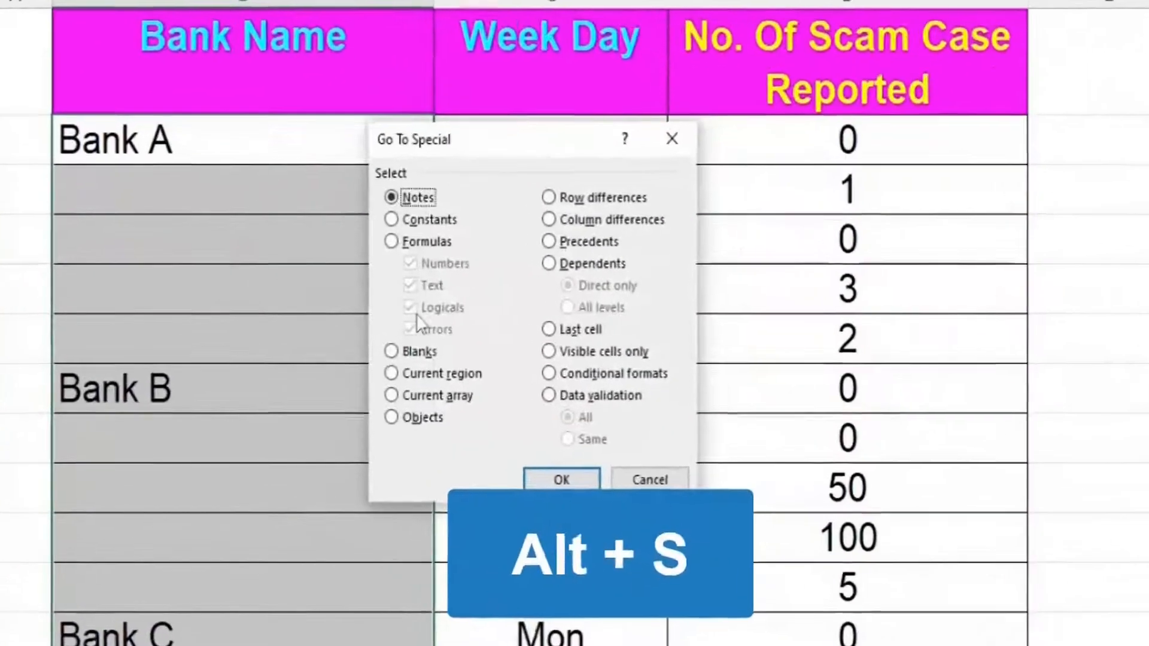
pyautogui.hotkey('alt', 'k')
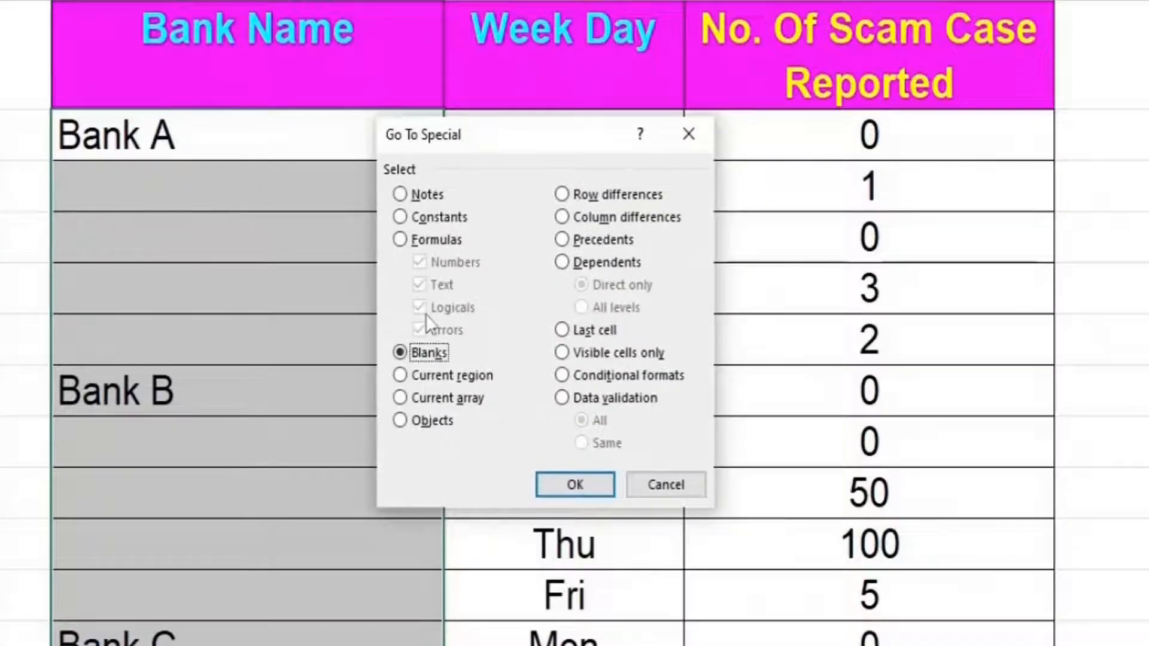
pyautogui.click(558, 490)
# - Fill every selected blank with a formula pointing to the cell above, using Ctrl+Enter
pyautogui.write('=')
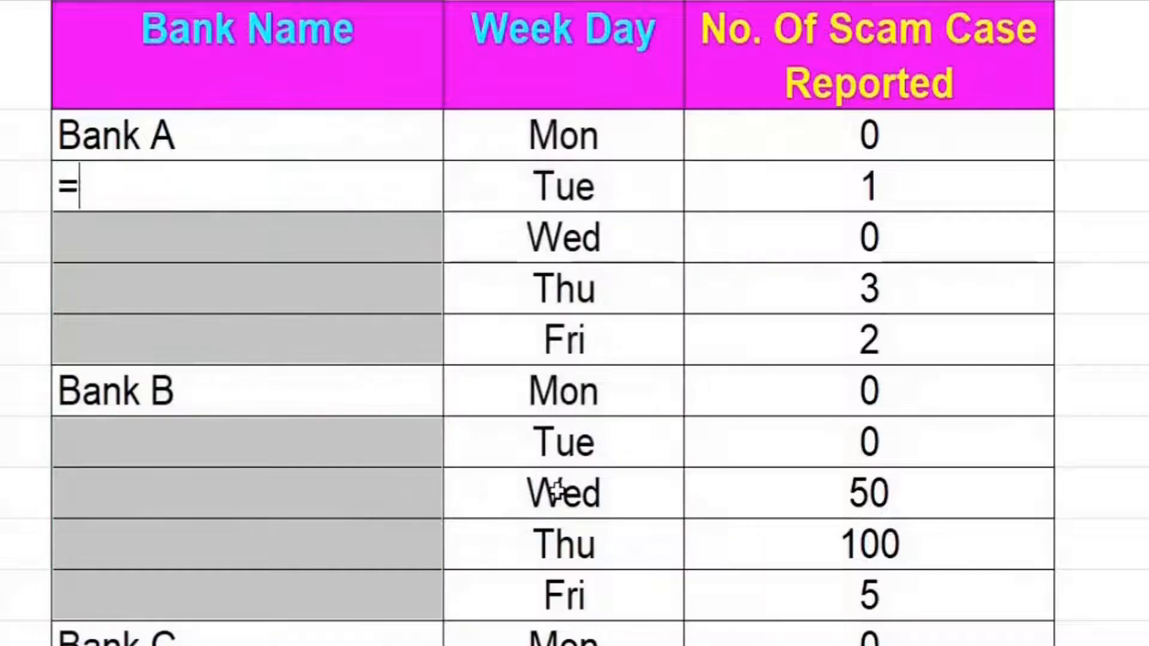
pyautogui.press('Up')
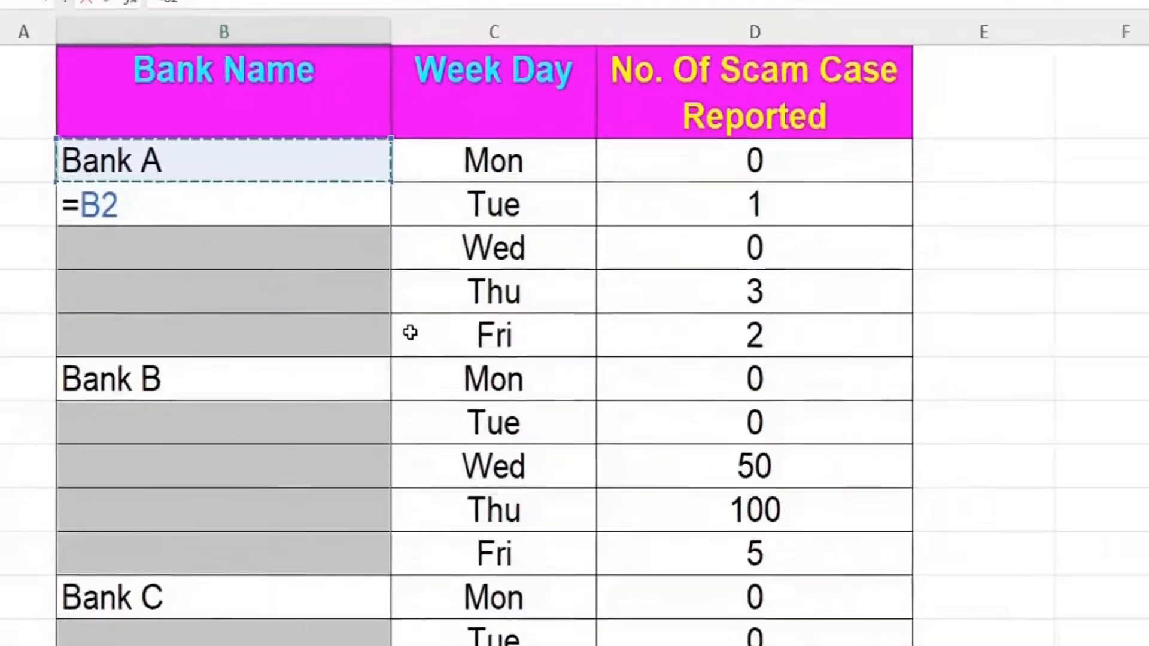
pyautogui.hotkey('ctrl', 'Return')
pyautogui.click(686, 327)
pyautogui.moveTo(1142, 270); pyautogui.dragTo(1131, 389)
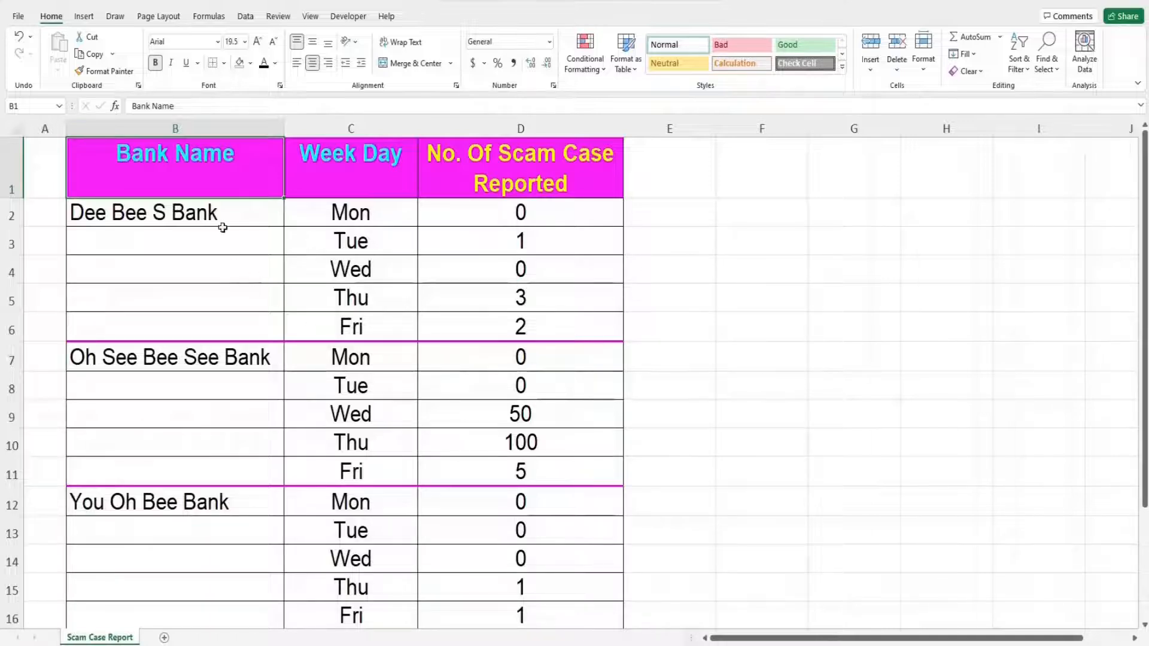
# - Select column B from B2 down to the bottom of the table, blanks included
pyautogui.moveTo(217, 213); pyautogui.dragTo(215, 605)
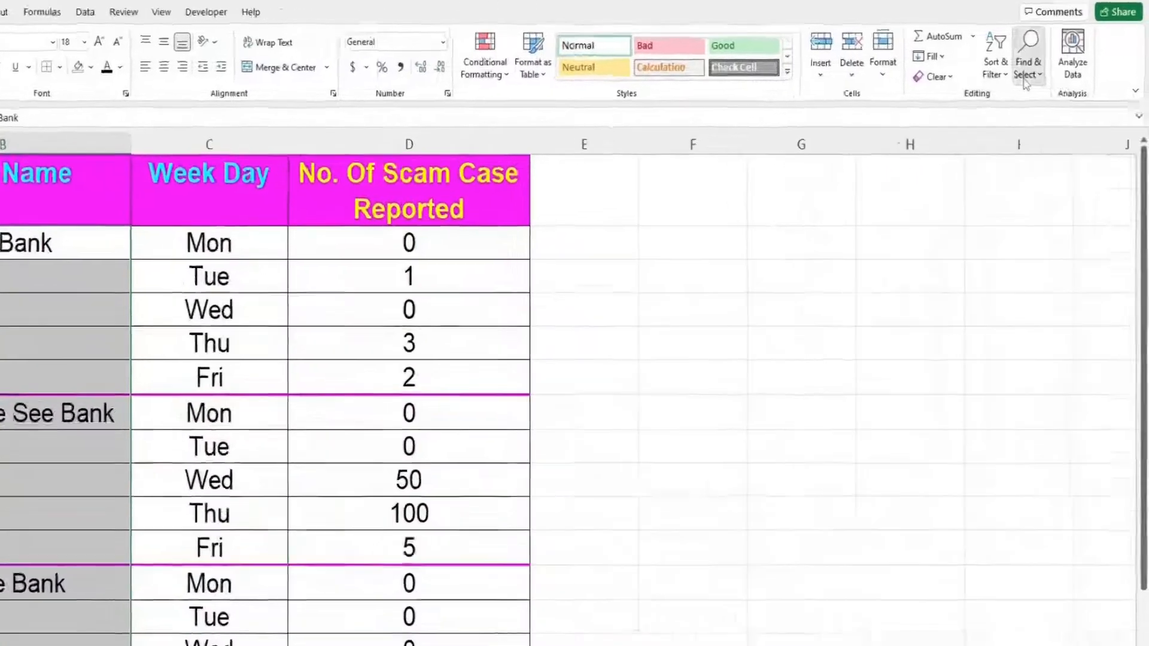
# - Use Find & Select > Go To > Special > Blanks to keep only the empty Bank Name cells selected
pyautogui.click(1045, 69)
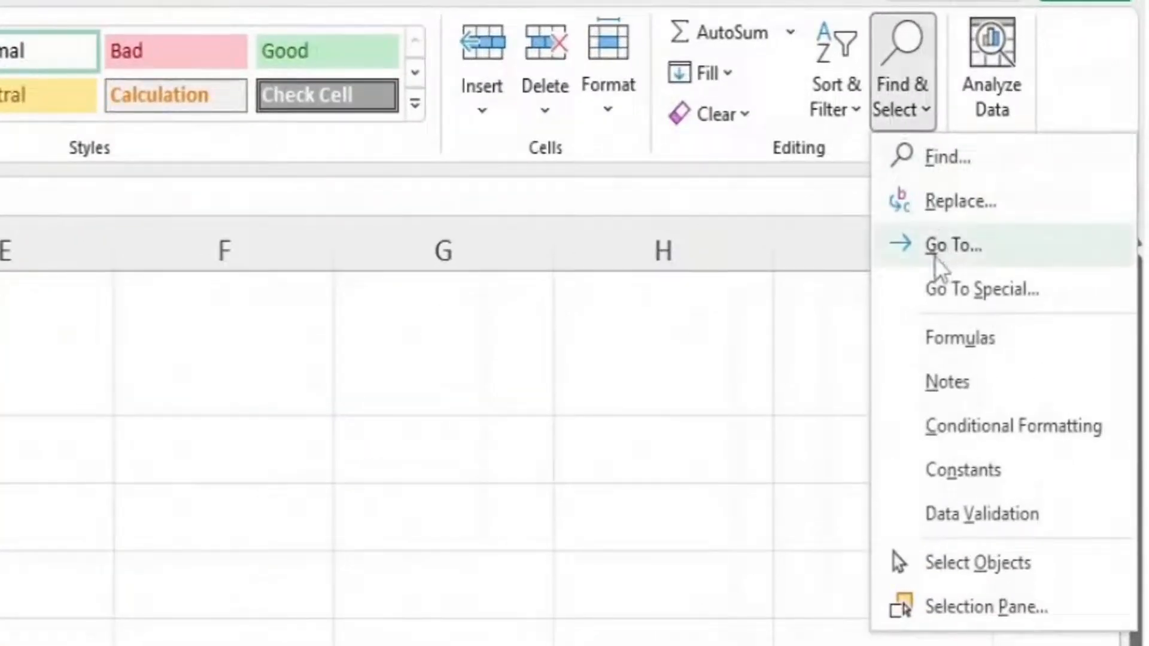
pyautogui.click(935, 256)
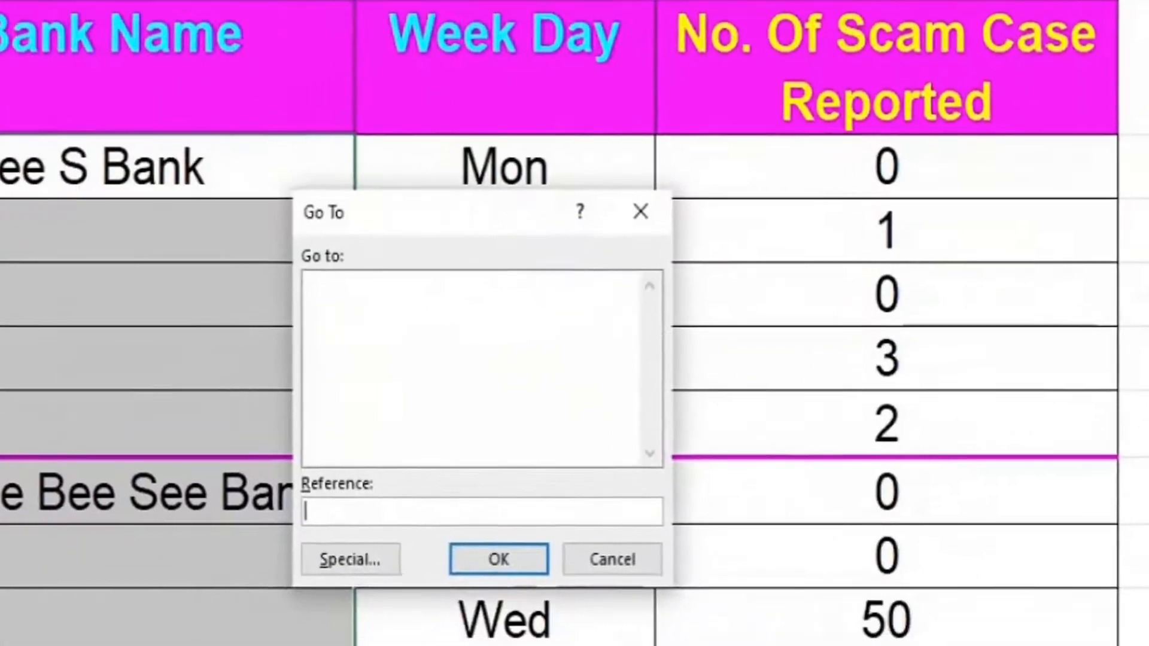
pyautogui.click(359, 566)
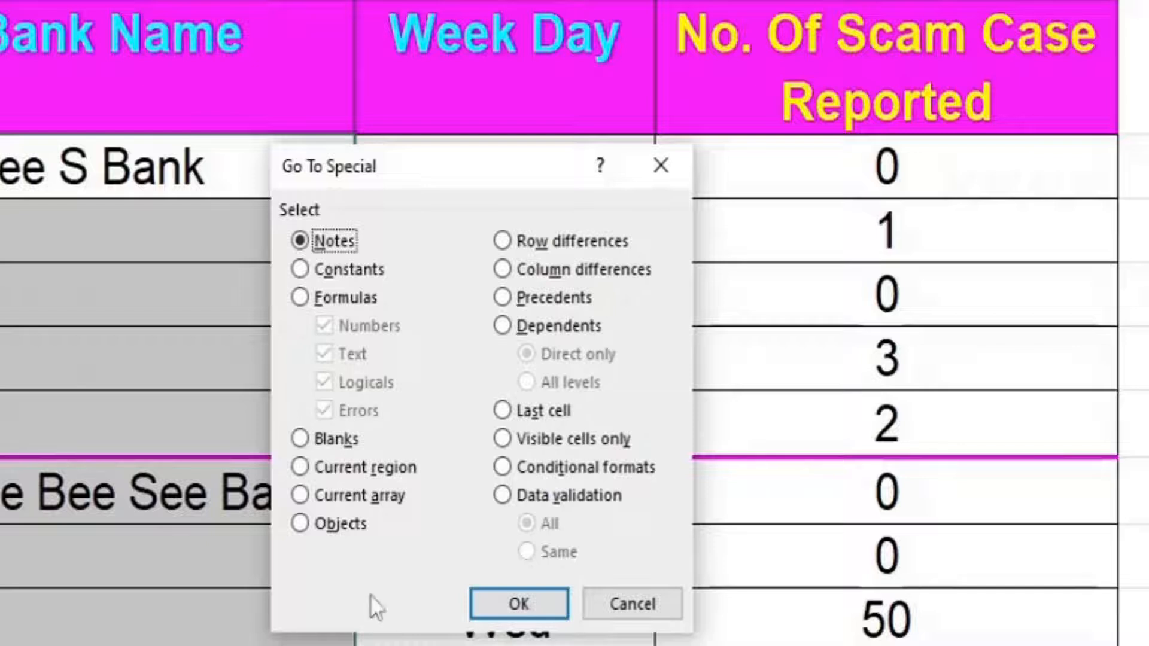
pyautogui.click(305, 440)
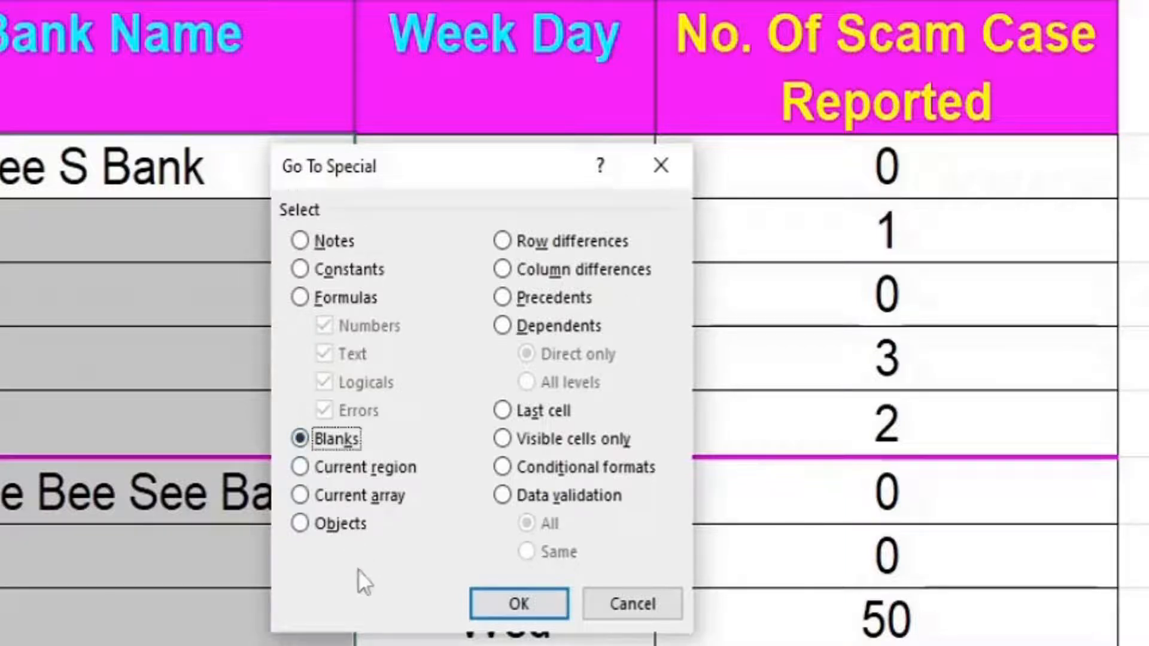
pyautogui.click(514, 611)
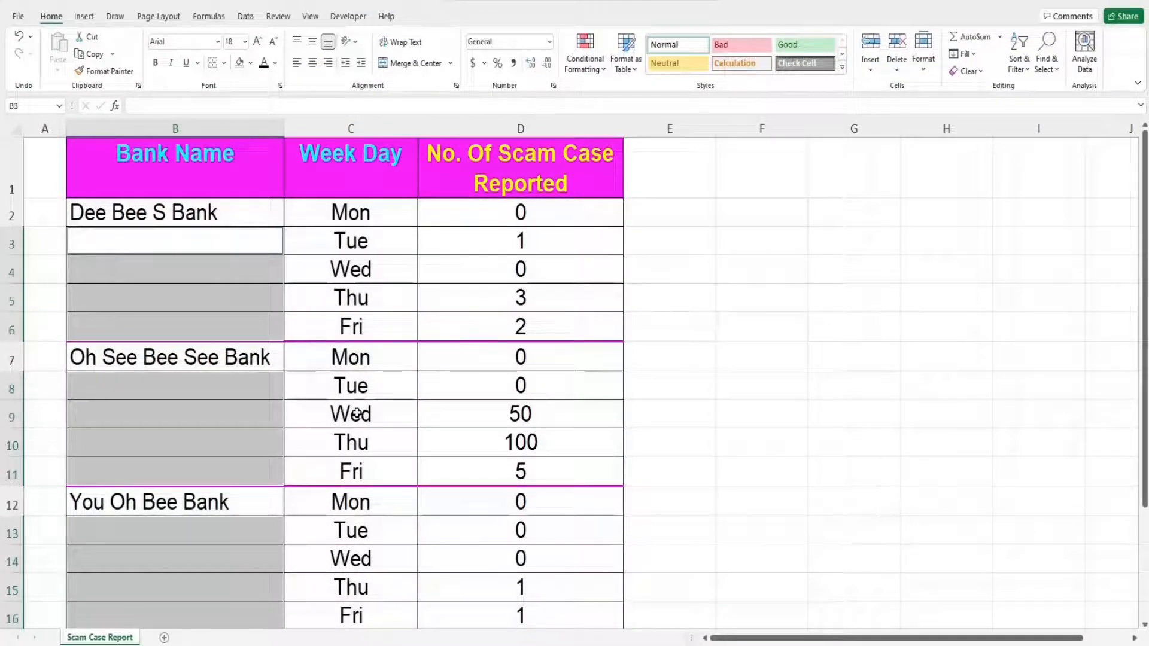
# - Enter an =B2 reference into all selected blank cells at once with Ctrl+Enter, then deselect
pyautogui.write('=')
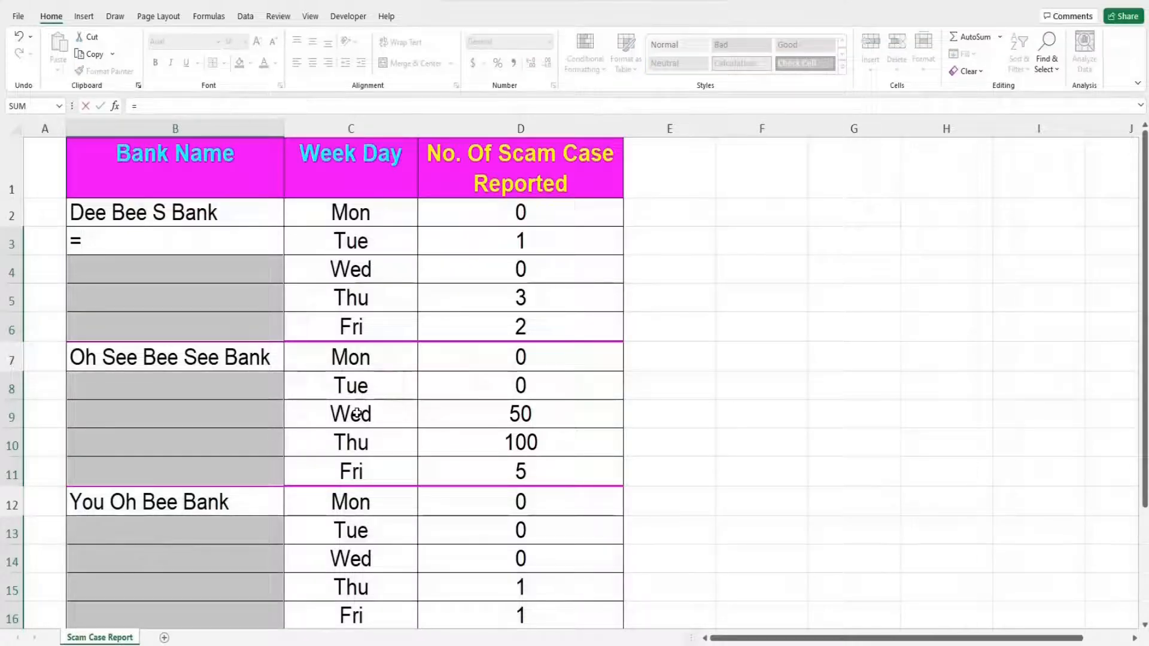
pyautogui.click(224, 216)
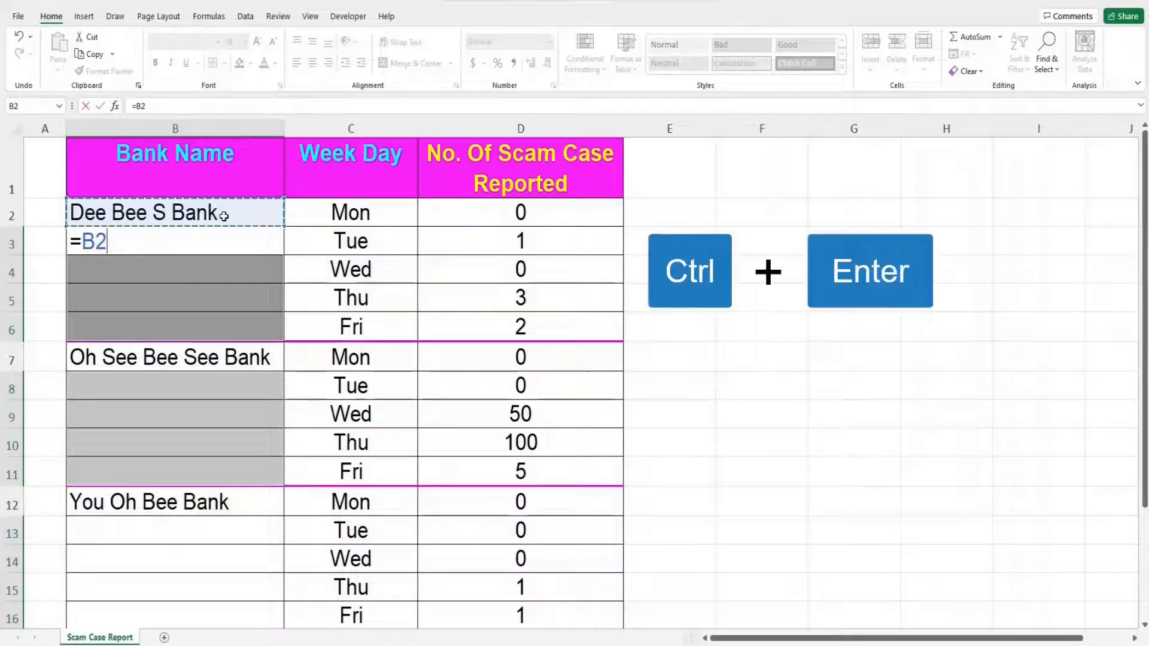
pyautogui.hotkey('ctrl', 'Return')
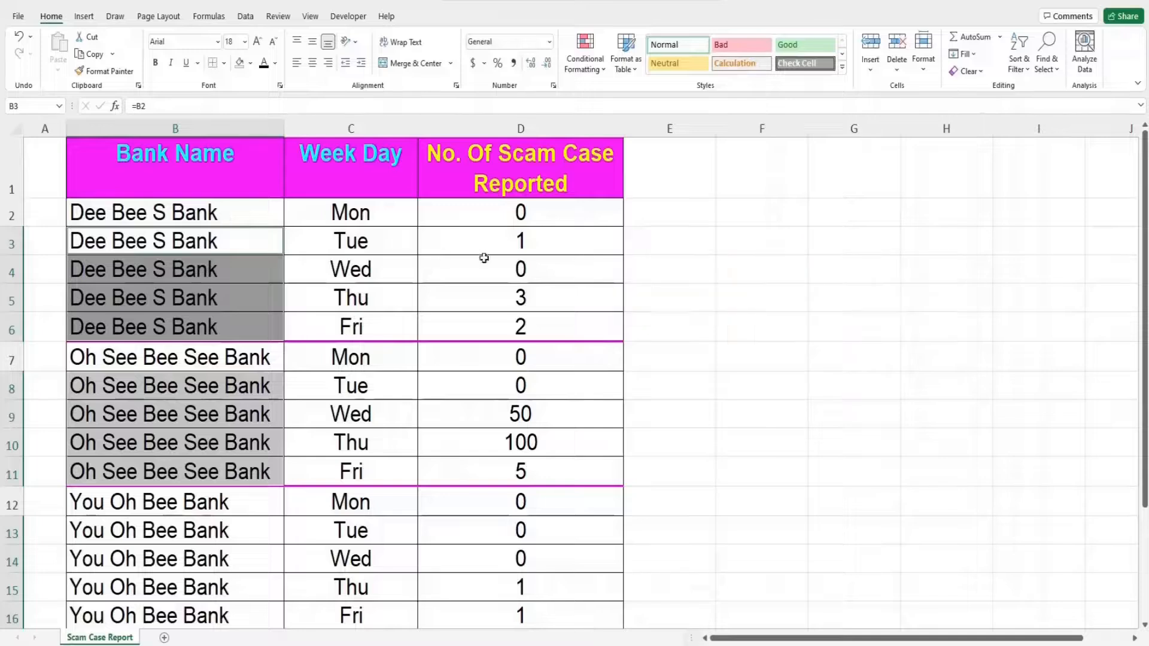
pyautogui.click(635, 270)
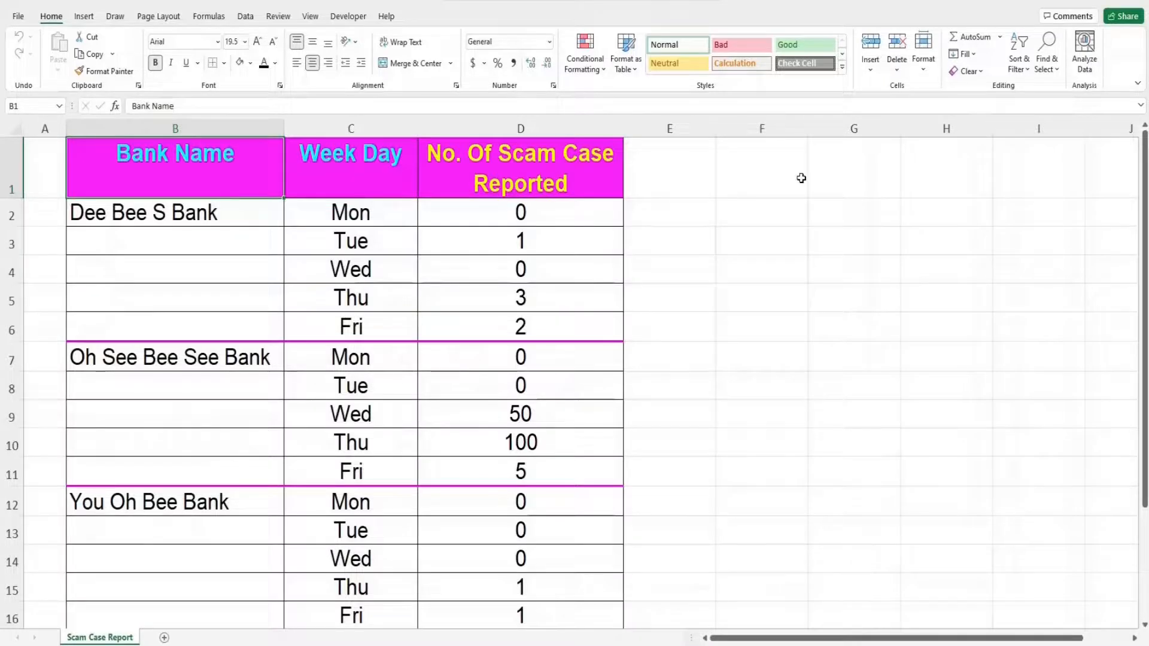
# - Create a Power Query table (Table16) from B1:B16 with 'My table has headers' checked
pyautogui.moveTo(269, 187); pyautogui.dragTo(251, 607)
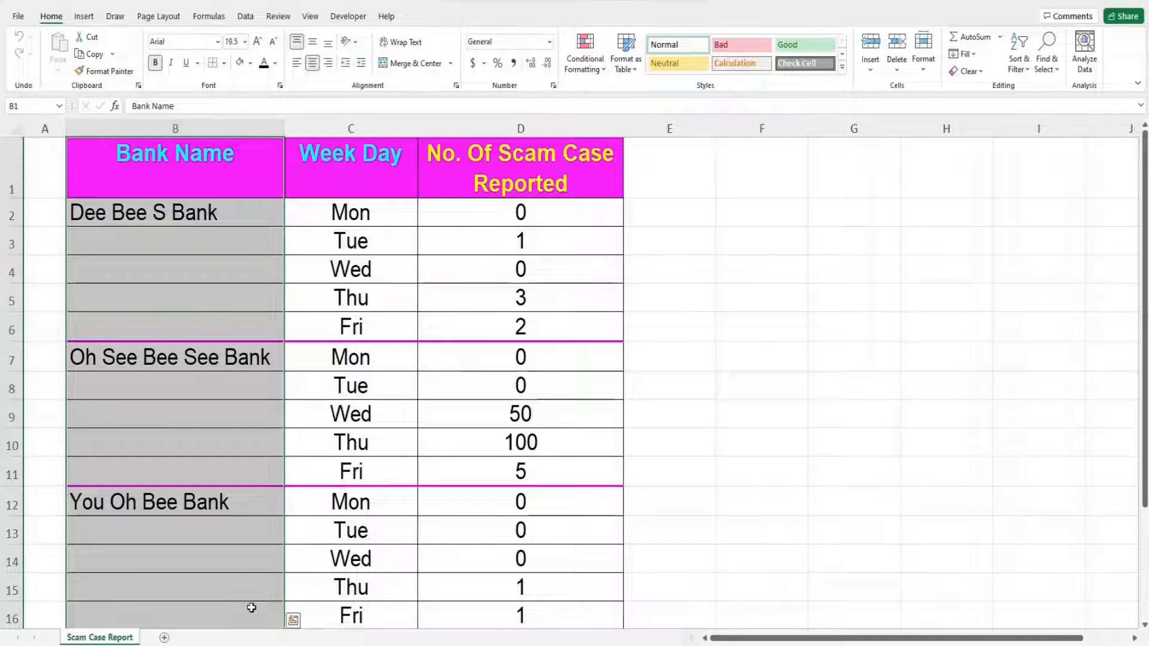
pyautogui.click(246, 19)
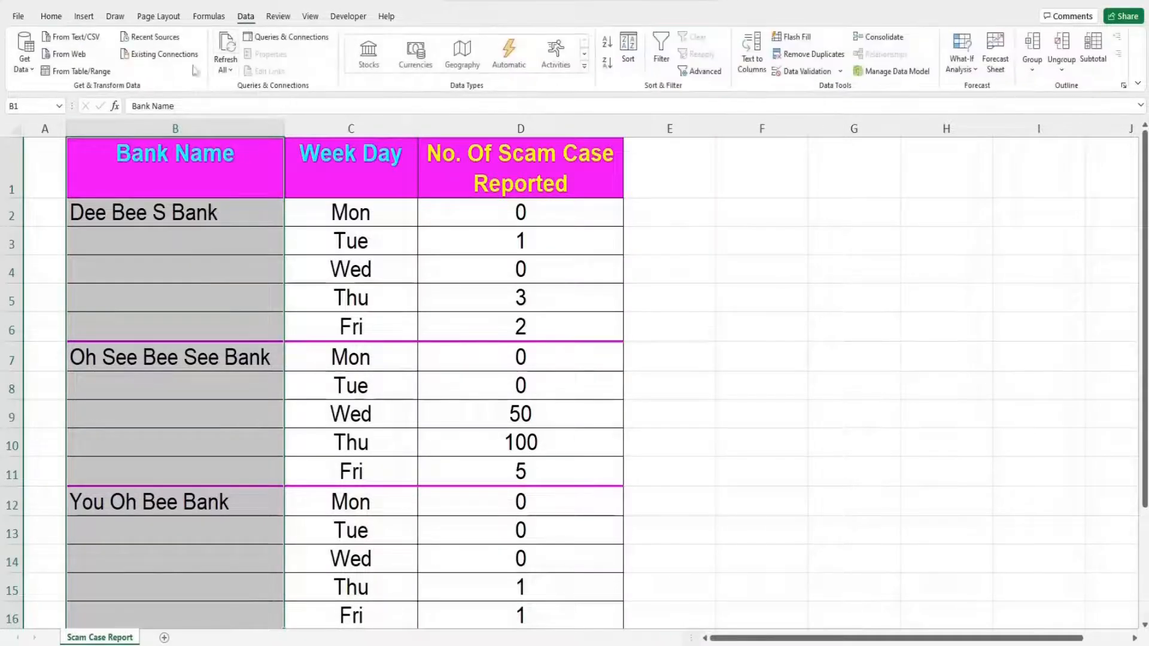
pyautogui.click(117, 77)
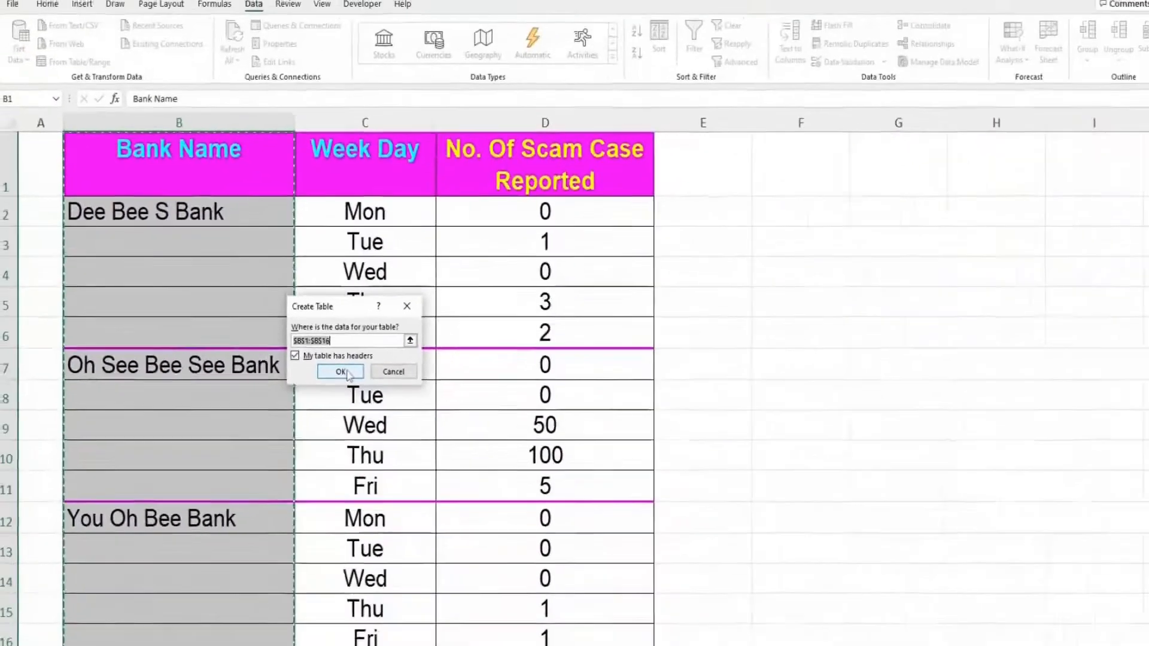
pyautogui.click(623, 556)
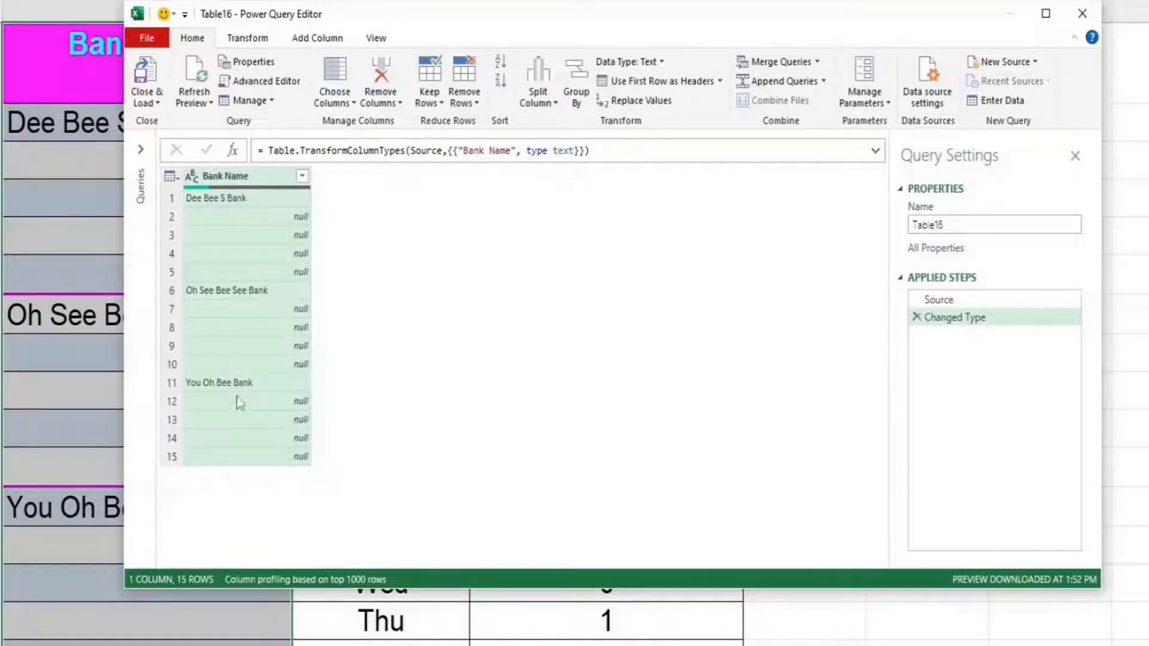
# - Apply Fill > Down to the Bank Name column, replacing nulls with the bank name above
pyautogui.rightClick(273, 179)
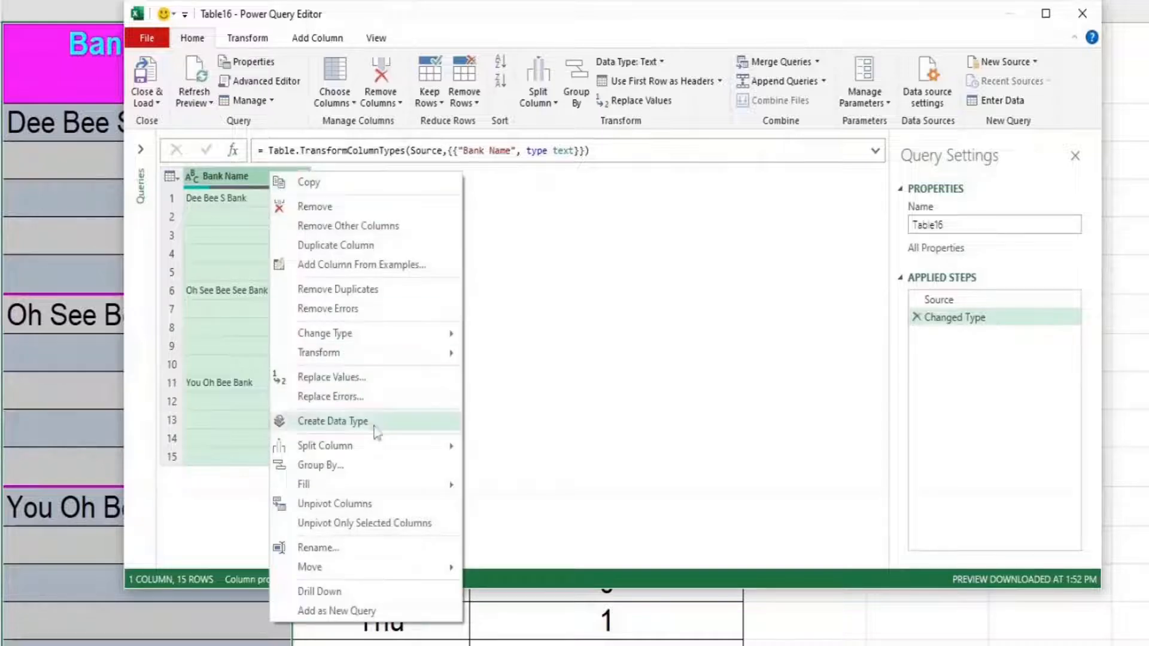
pyautogui.moveTo(418, 489)
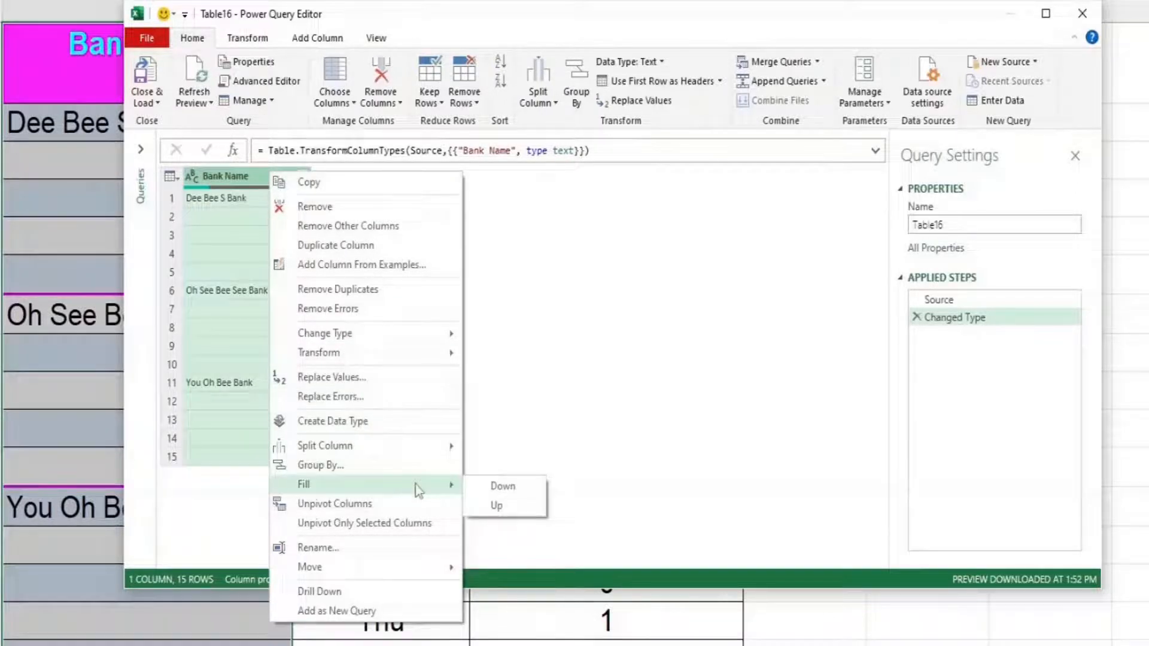
pyautogui.click(524, 495)
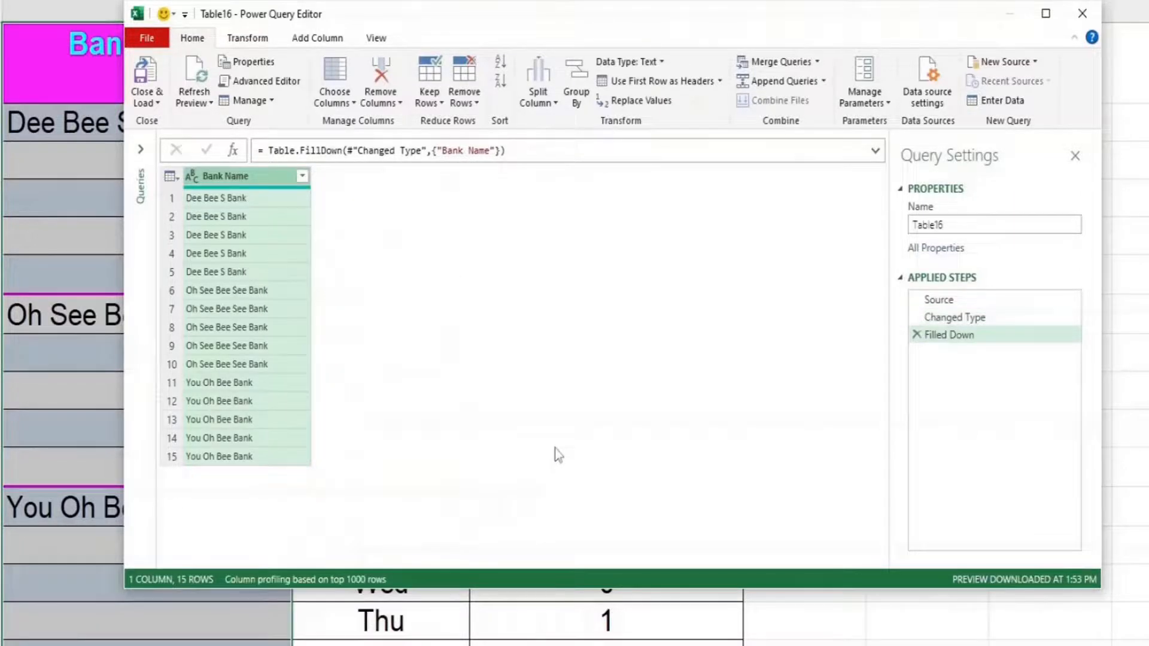
pyautogui.click(157, 105)
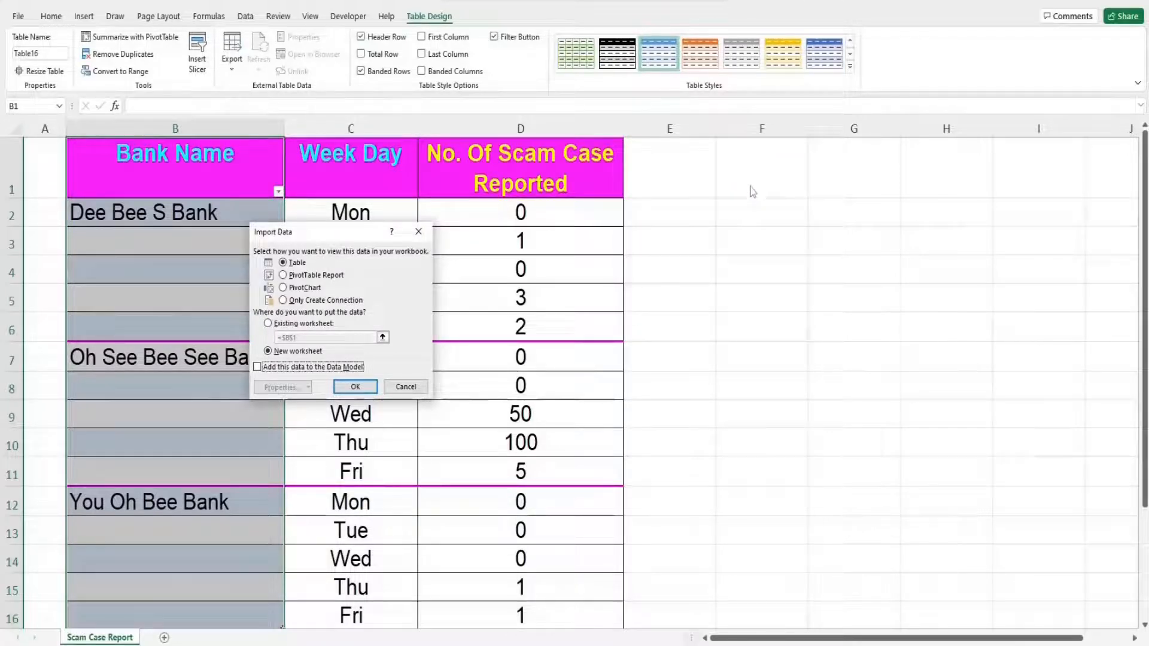
# - Load Table16 as a table on the existing worksheet starting at cell F1
pyautogui.click(279, 323)
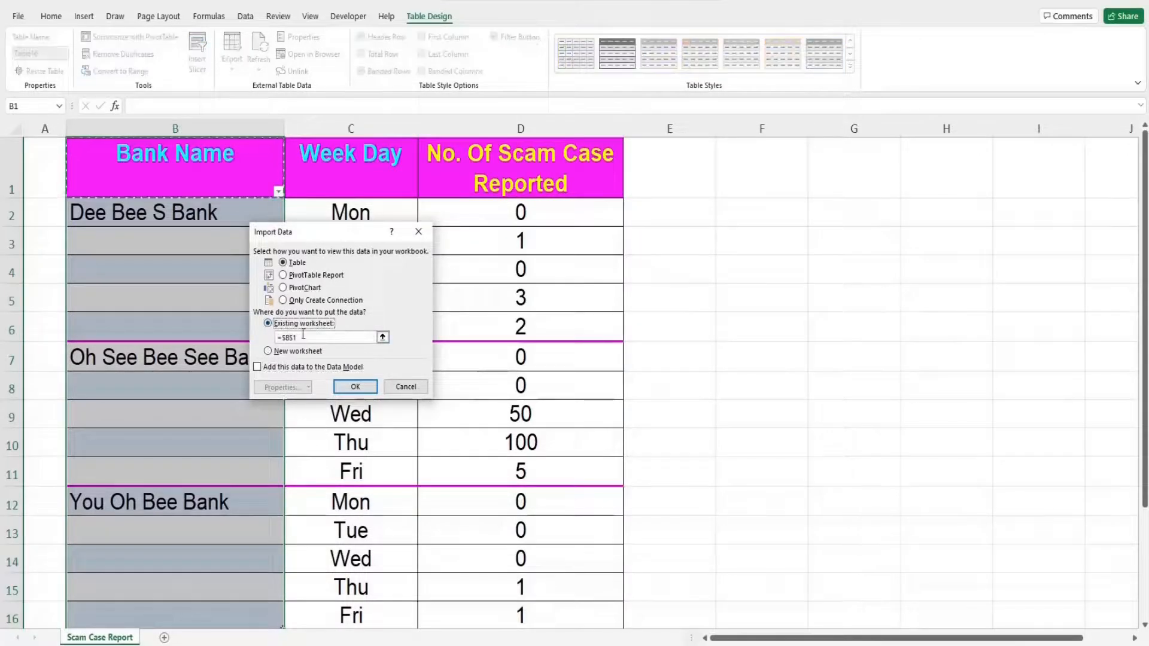
pyautogui.click(751, 181)
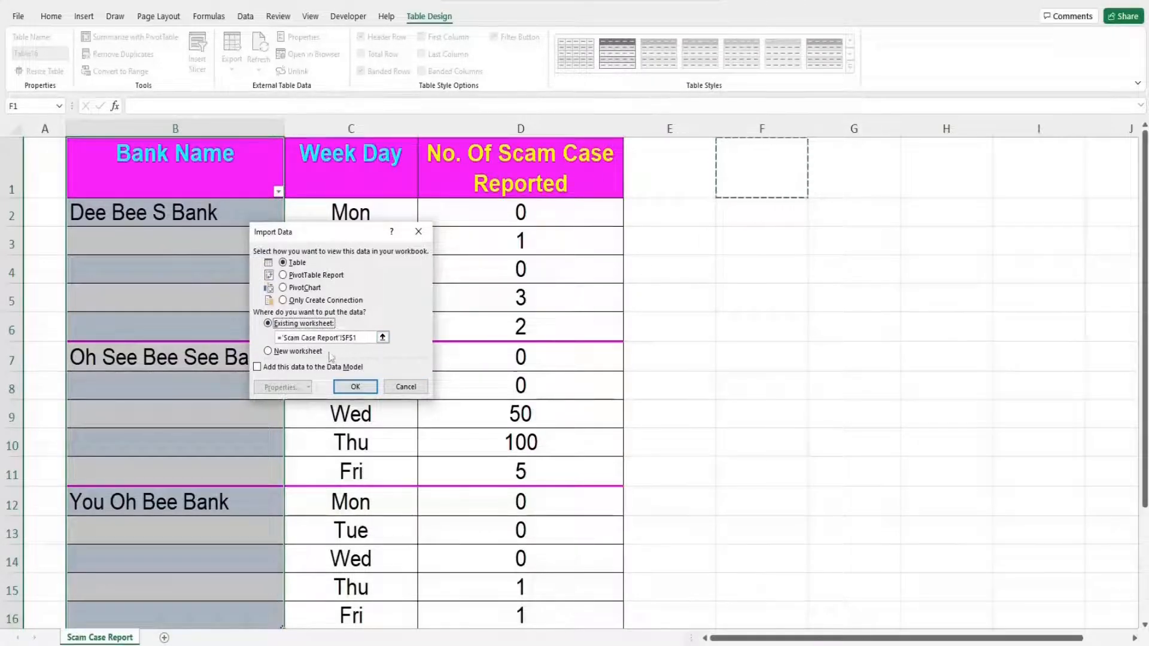
pyautogui.click(358, 388)
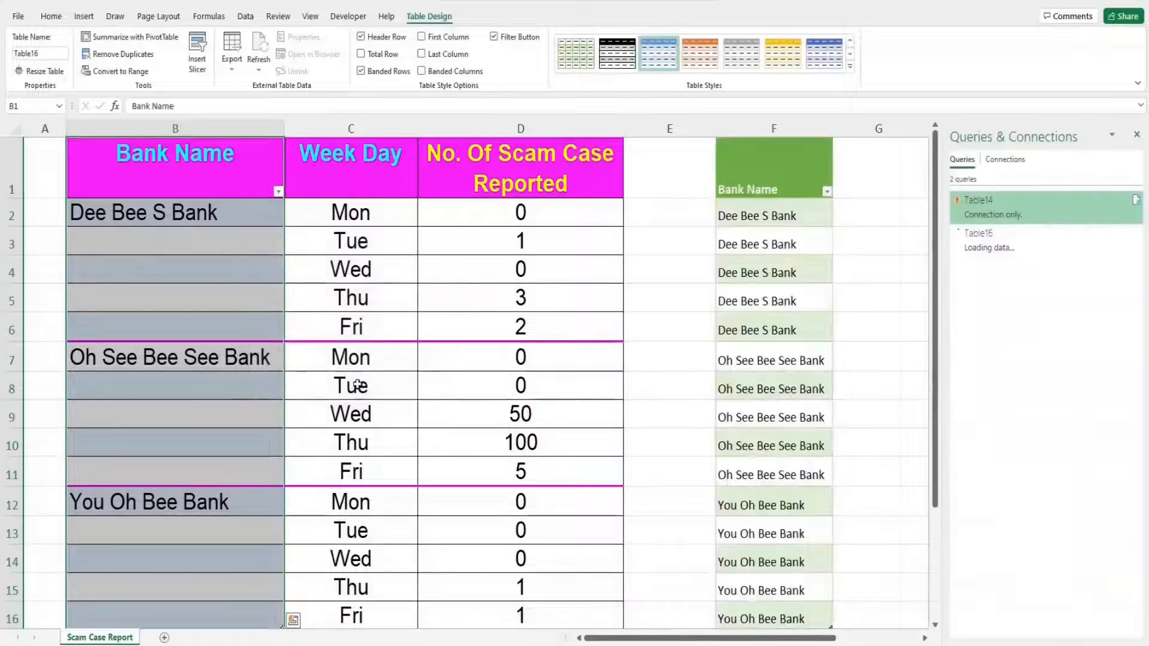
# - Copy the filled bank names from F2:F16 and paste them as values into B2:B16
pyautogui.click(1136, 135)
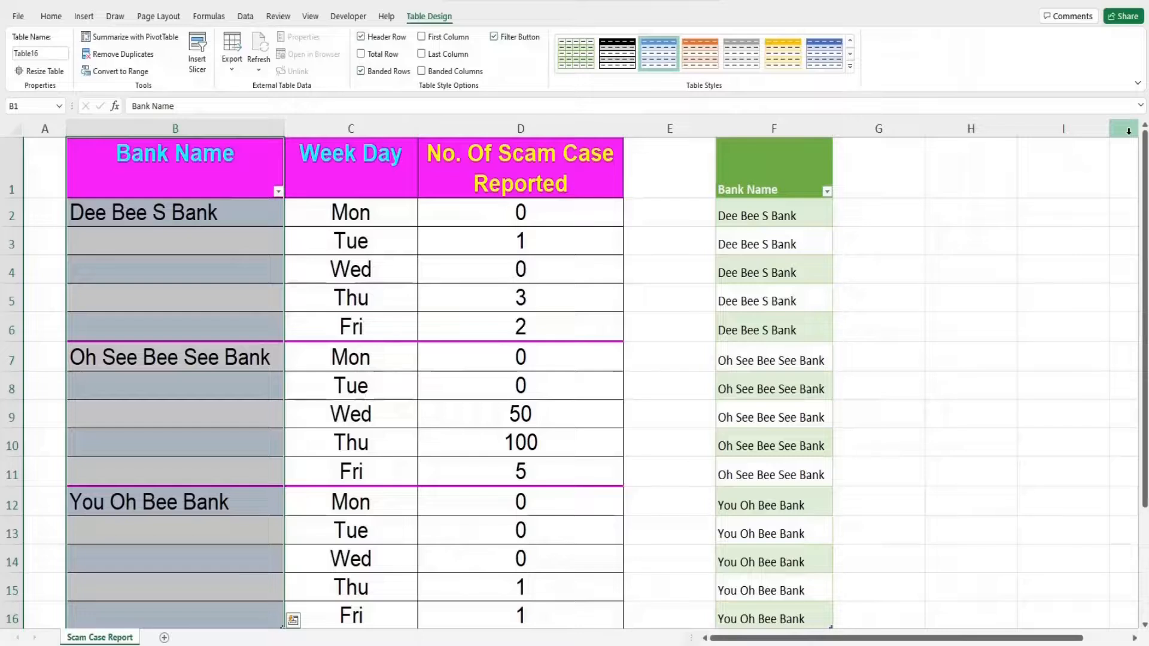
pyautogui.click(759, 219)
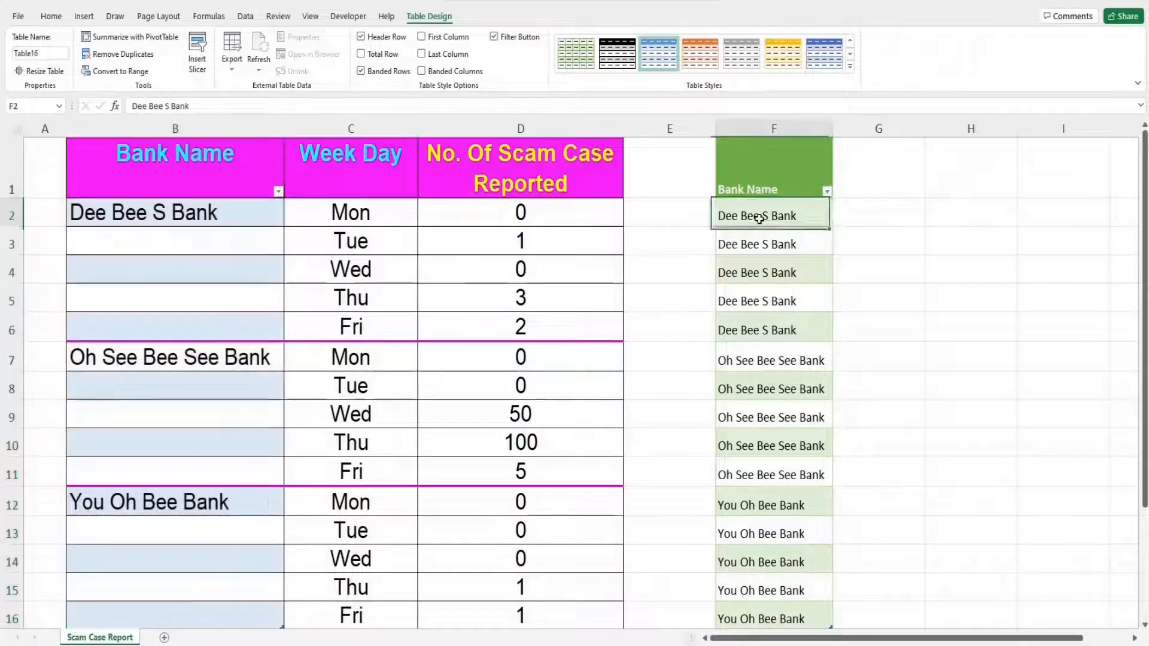
pyautogui.moveTo(759, 219); pyautogui.dragTo(802, 608)
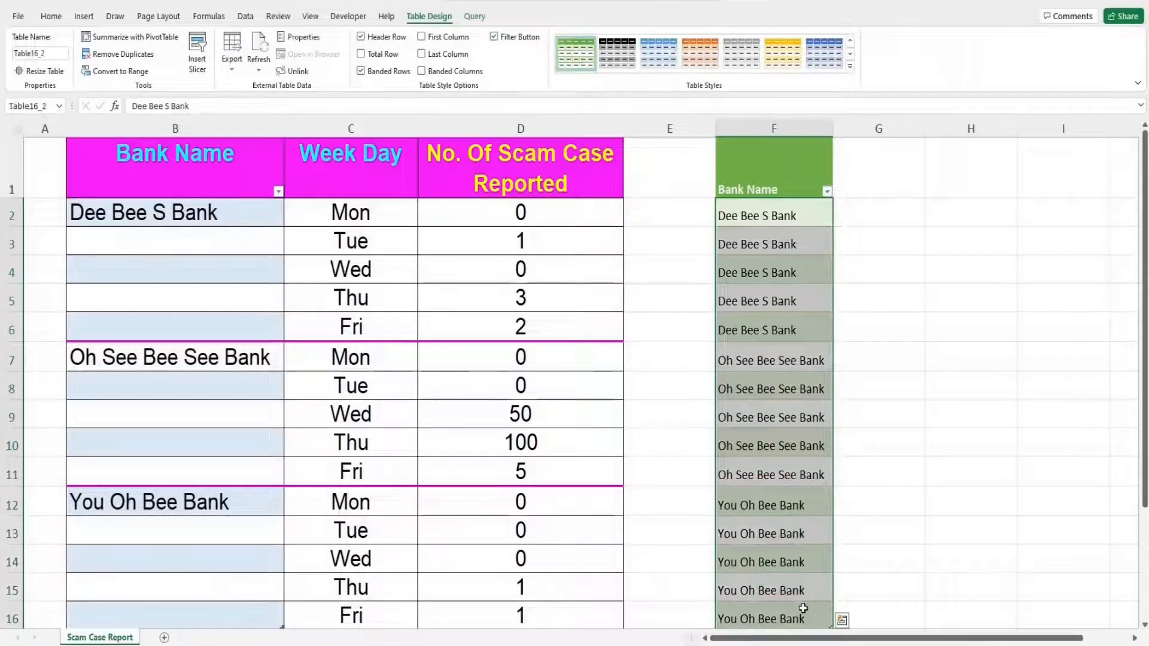
pyautogui.rightClick(803, 608)
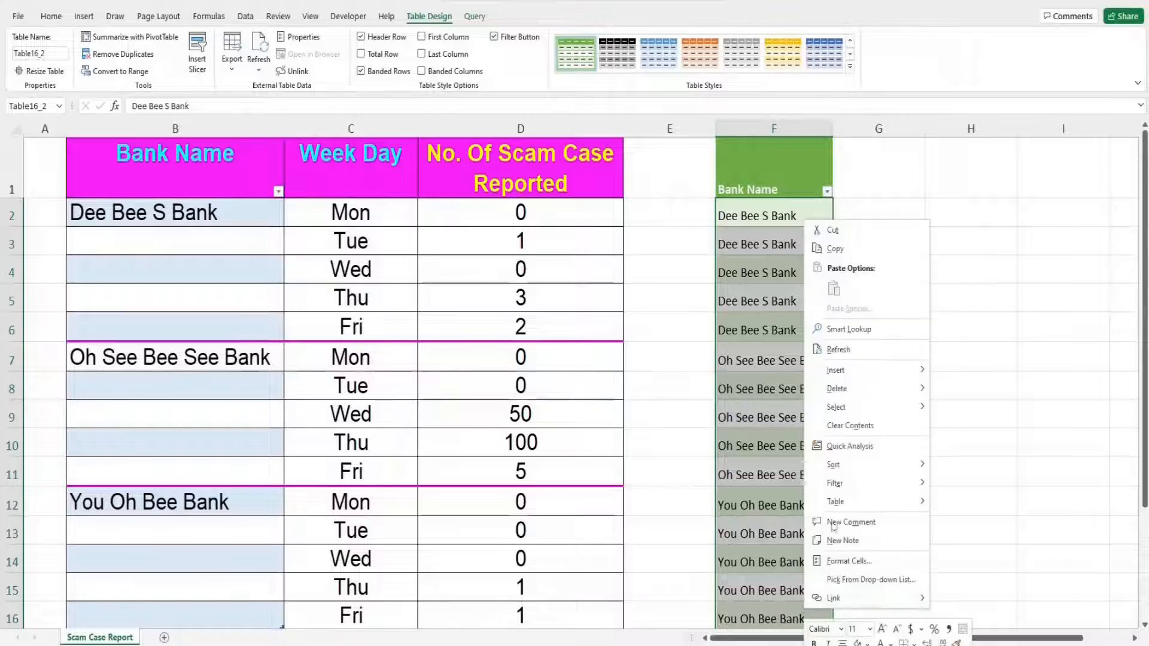
pyautogui.click(837, 249)
pyautogui.click(271, 216)
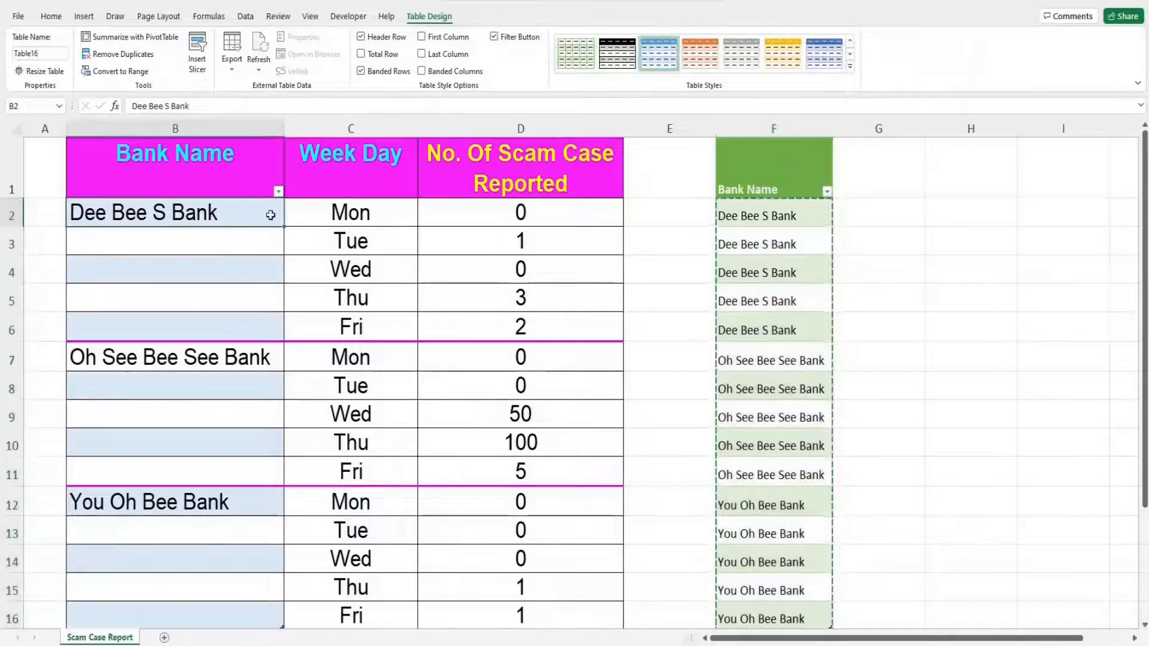
pyautogui.rightClick(271, 216)
pyautogui.click(320, 286)
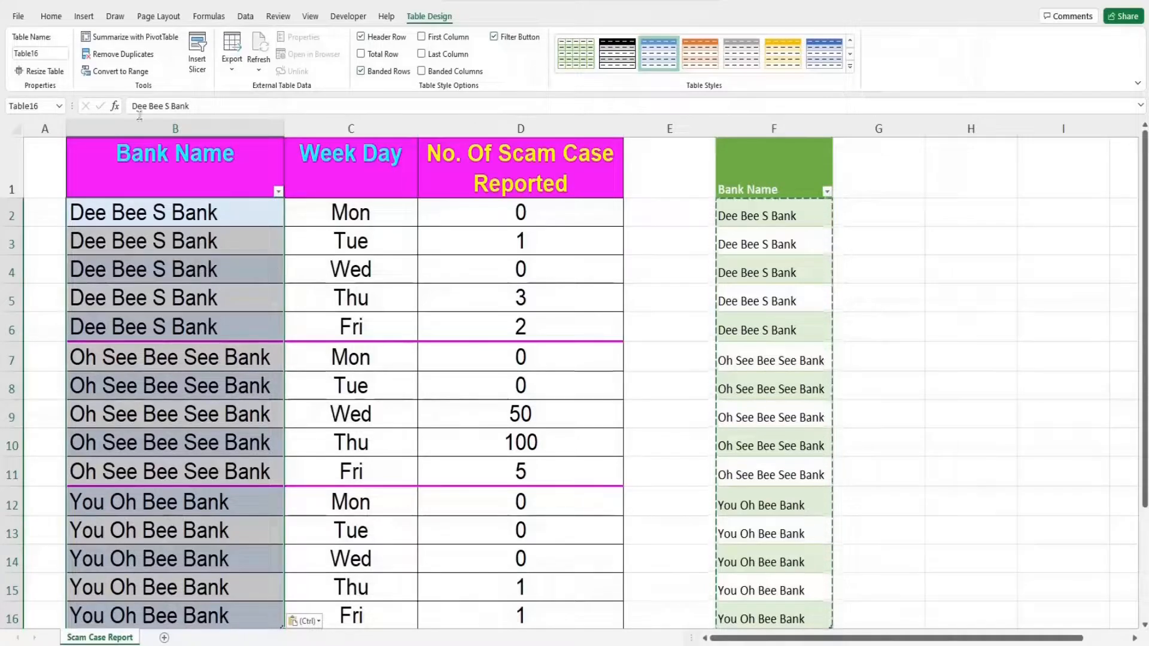
pyautogui.click(59, 21)
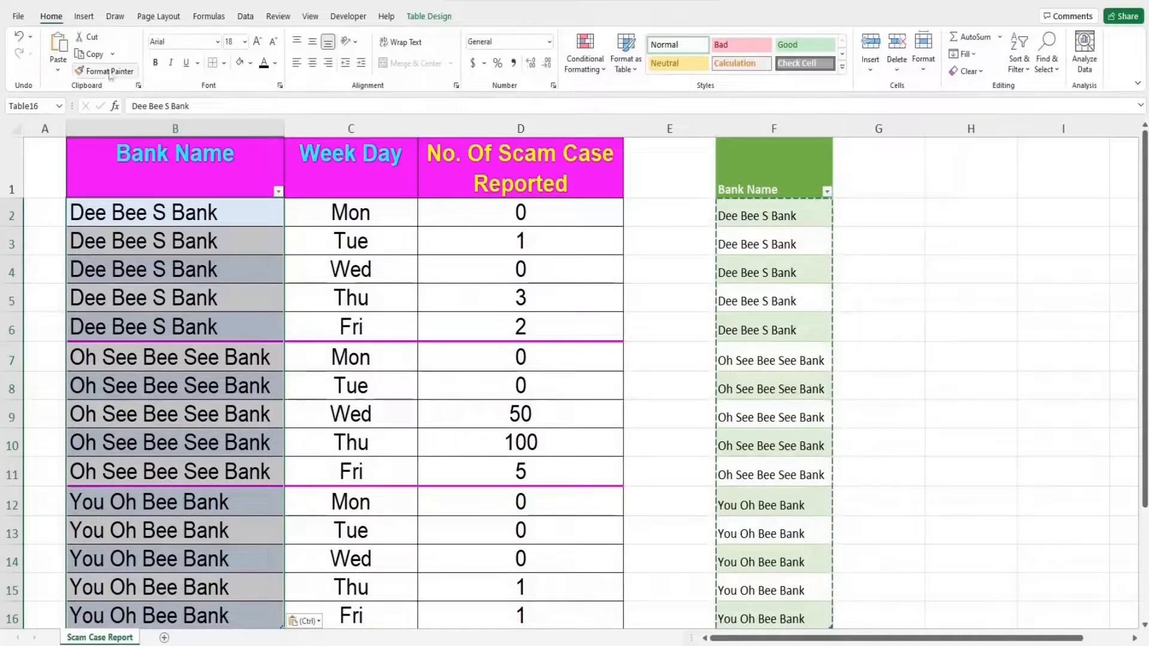
pyautogui.click(250, 63)
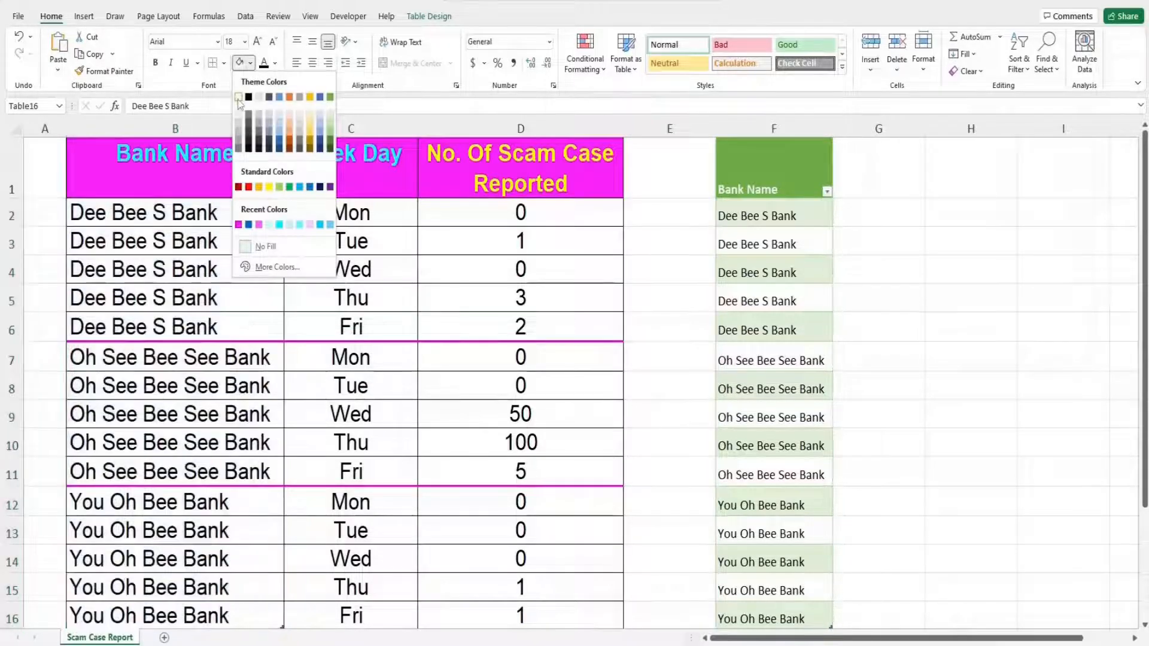
# - Give the Bank Name cells a white fill and delete the helper column F
pyautogui.click(249, 97)
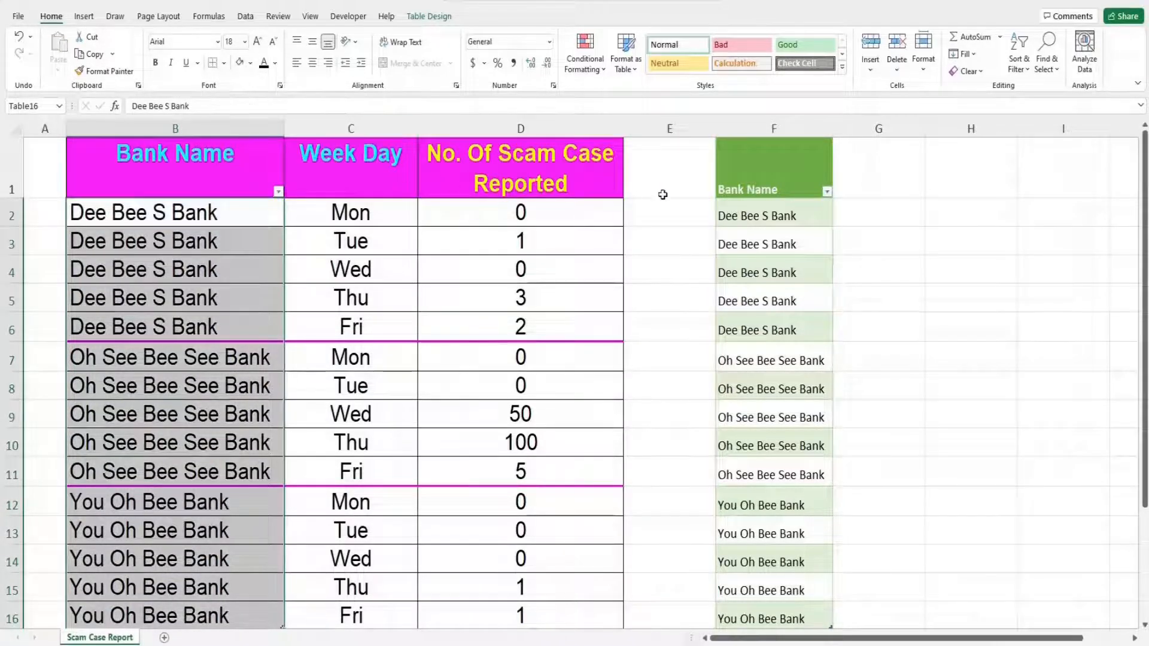
pyautogui.click(760, 130)
pyautogui.rightClick(760, 131)
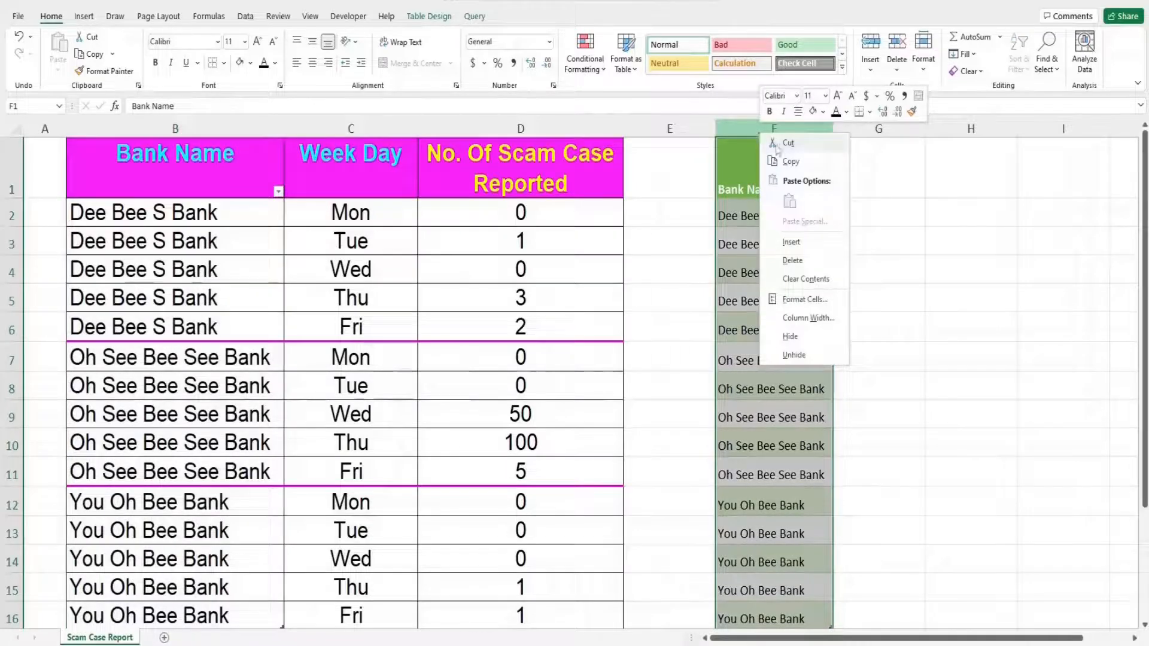
pyautogui.click(793, 260)
pyautogui.click(802, 313)
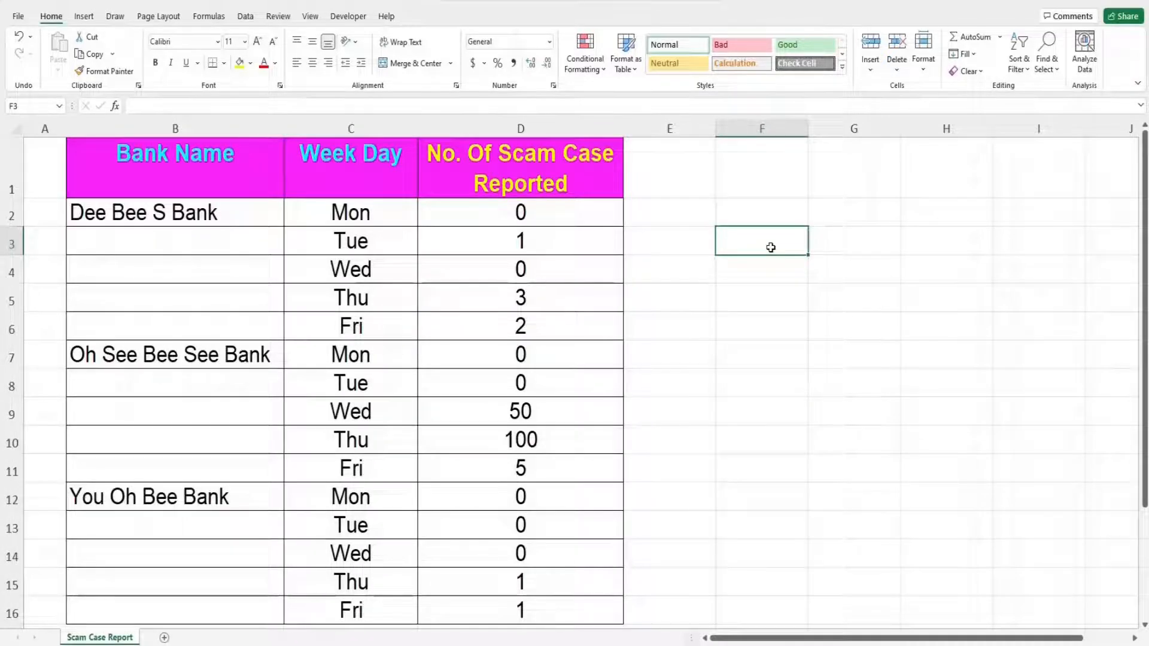
# - Select B2:B16 and open the VBA editor from the Developer tab's View Code
pyautogui.click(229, 214)
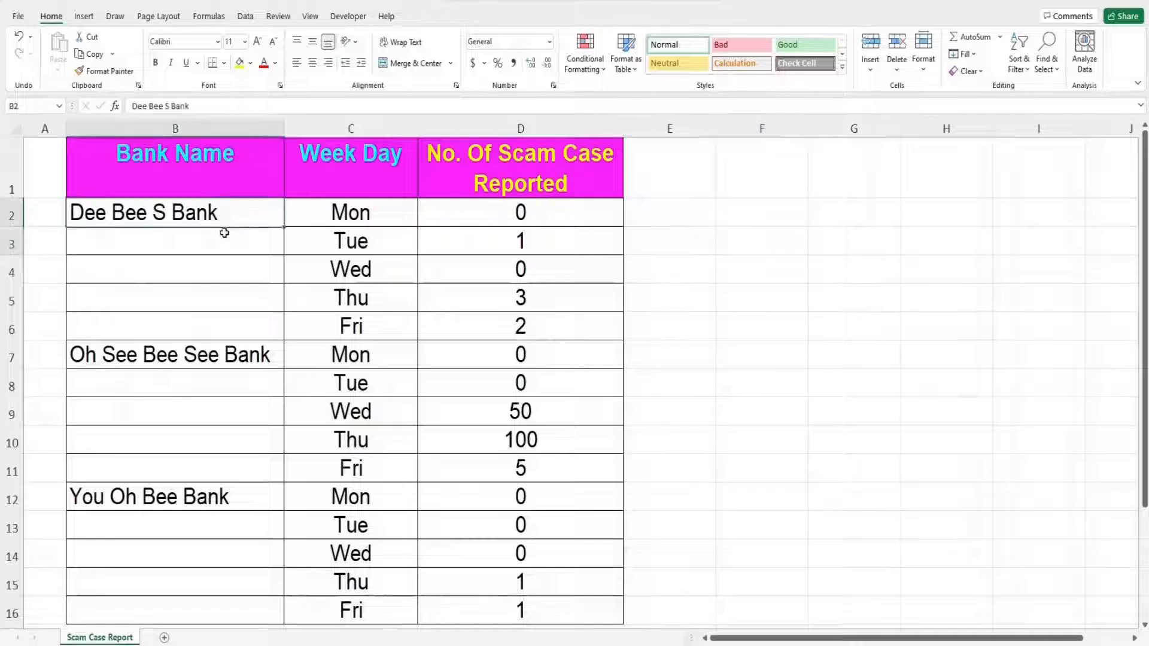
pyautogui.moveTo(225, 232); pyautogui.dragTo(303, 599)
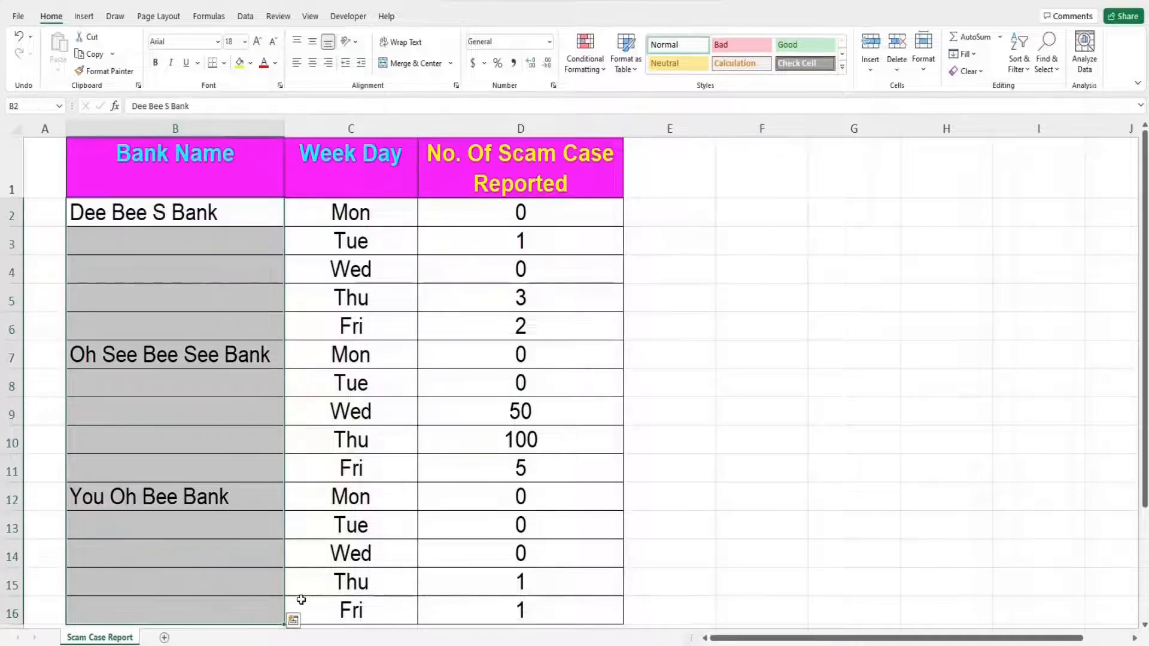
pyautogui.click(347, 17)
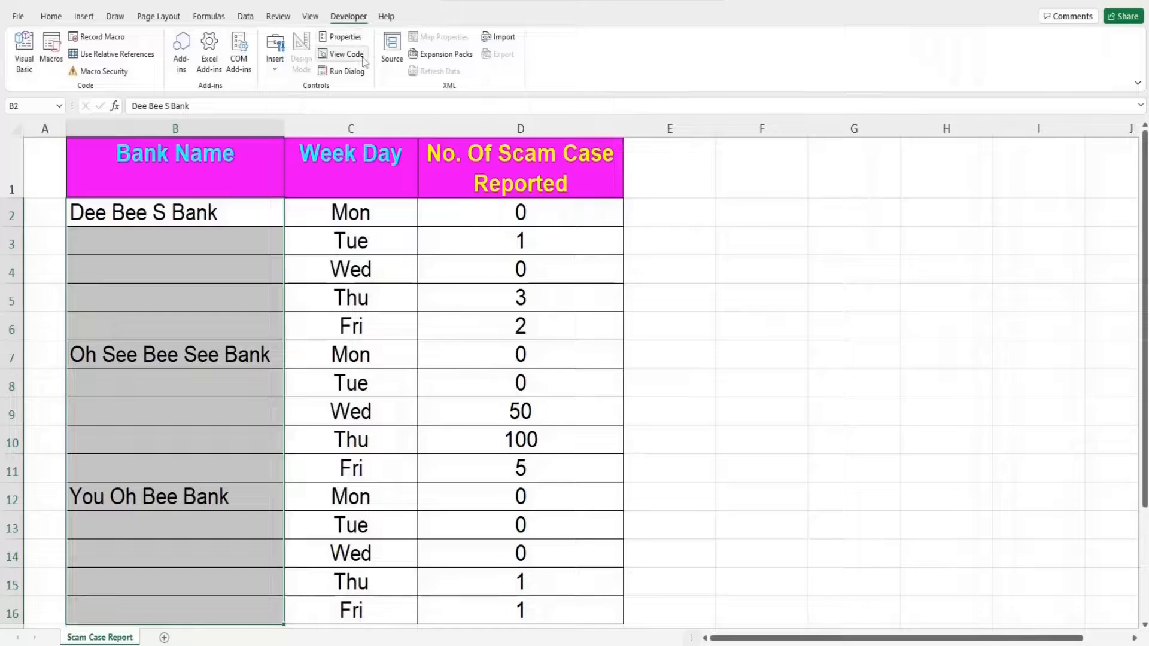
pyautogui.click(358, 56)
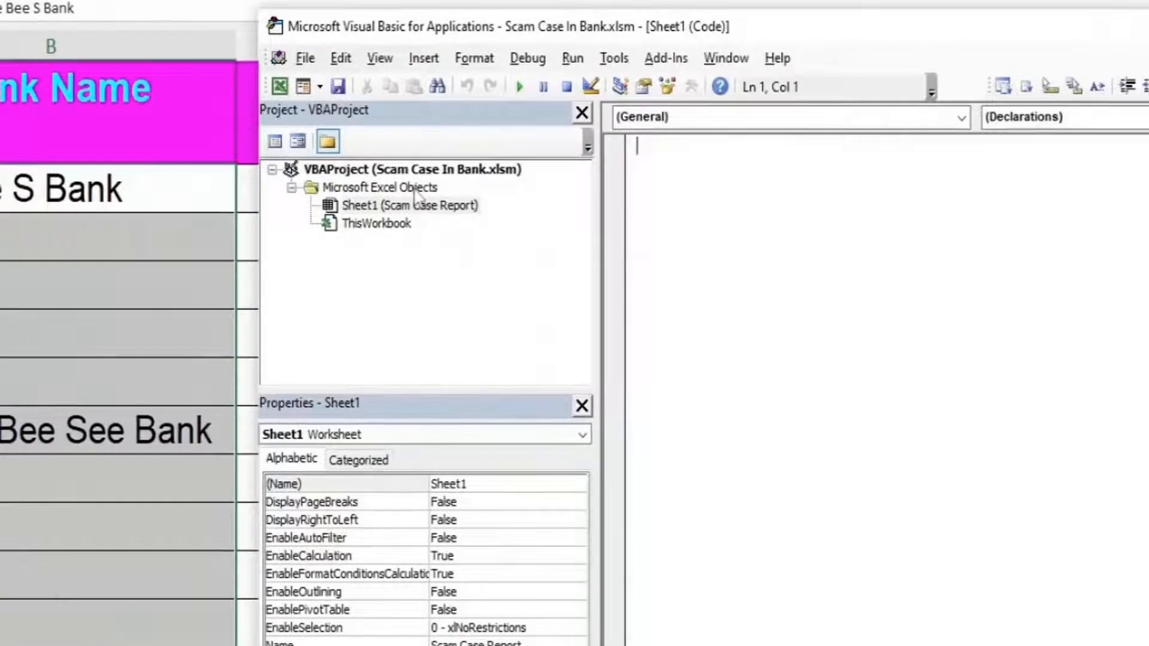
# - Insert a new Module1 into the workbook's VBA project via Insert > Module
pyautogui.click(417, 188)
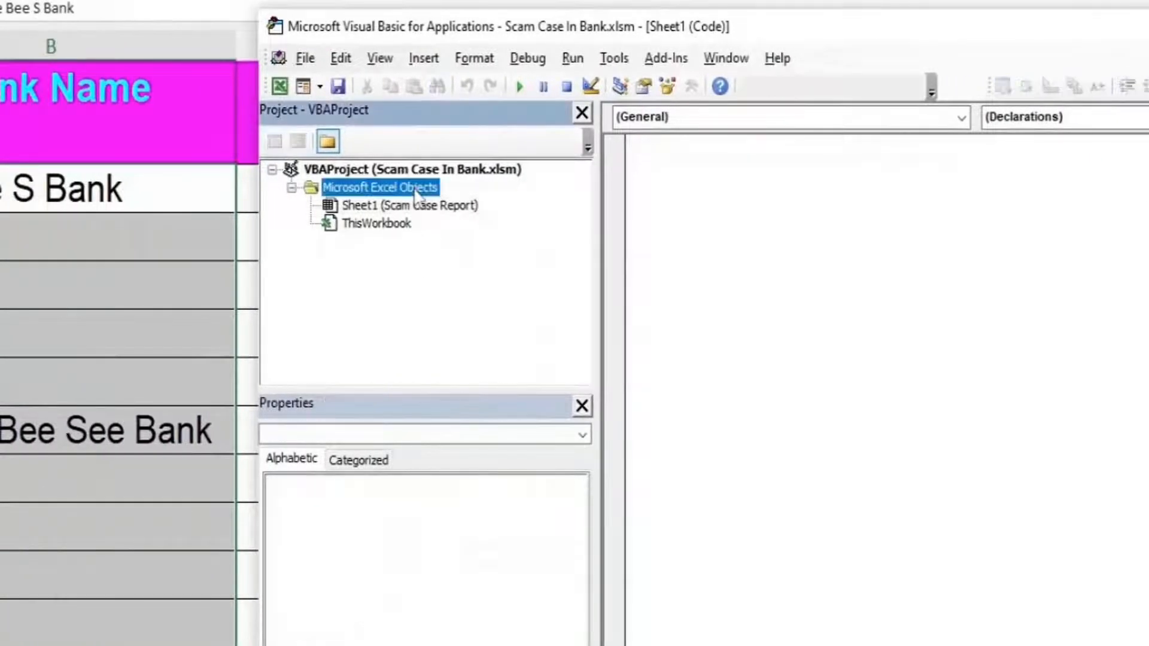
pyautogui.rightClick(417, 191)
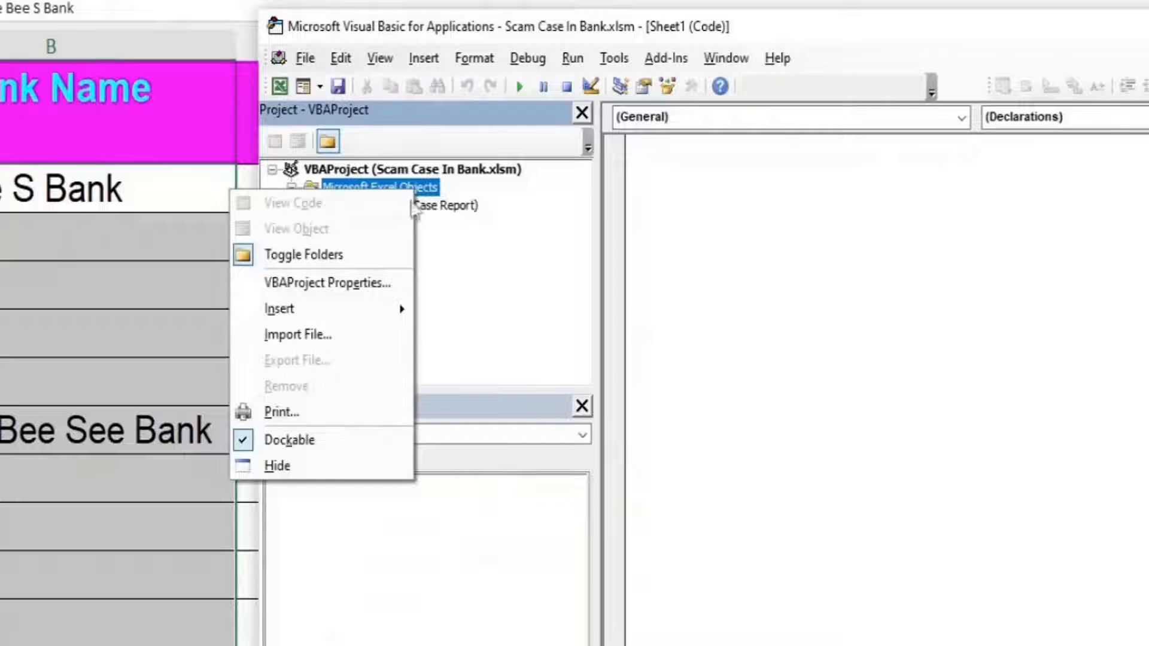
pyautogui.moveTo(384, 319)
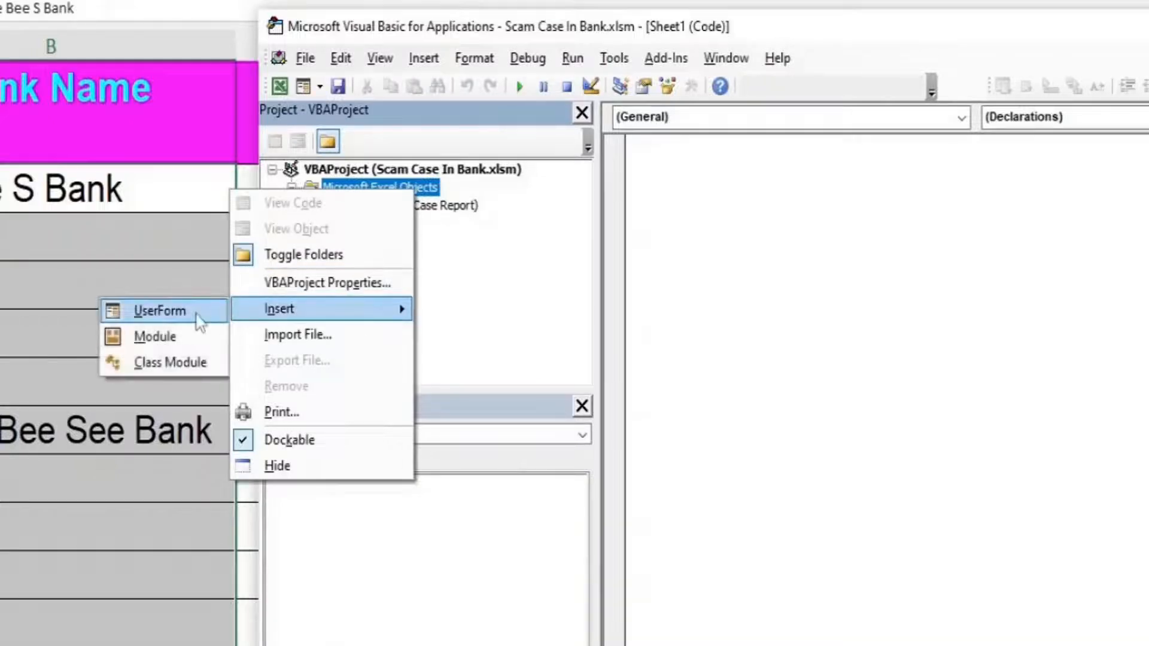
pyautogui.click(191, 346)
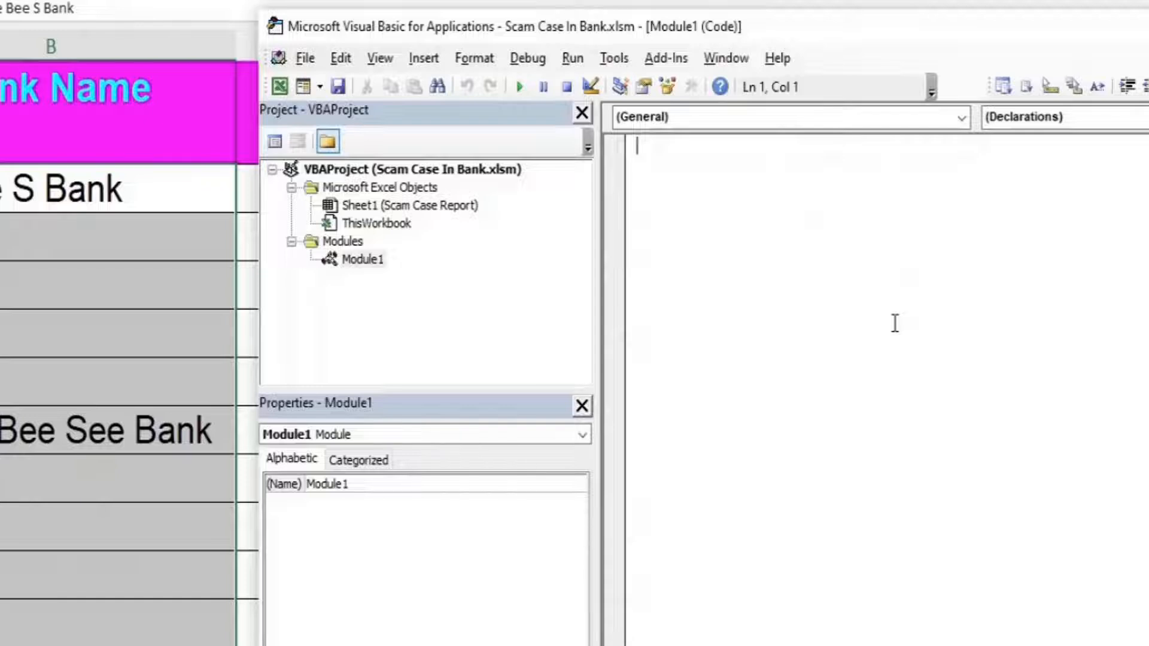
# - Start Sub FillDown() with a For Each Cell In Selection loop closed by Next
pyautogui.write('Sub FillDown')
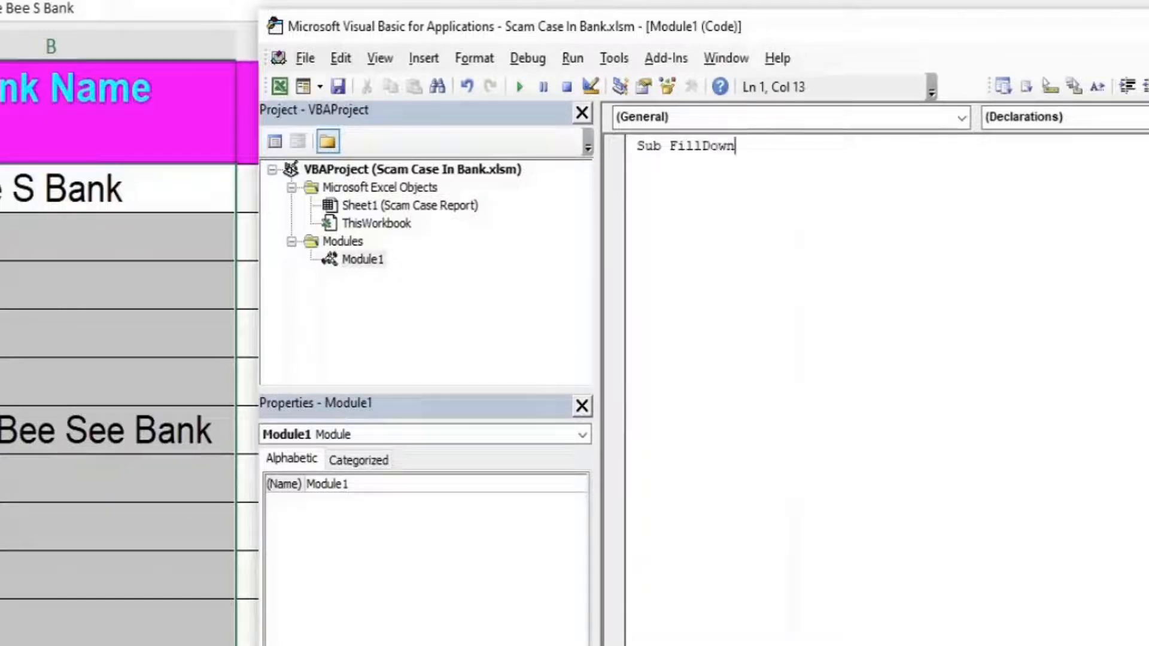
pyautogui.write('()')
pyautogui.press('Return')
pyautogui.press('Return')
pyautogui.press('Return')
pyautogui.press('Return')
pyautogui.press('Return')
pyautogui.press('Return')
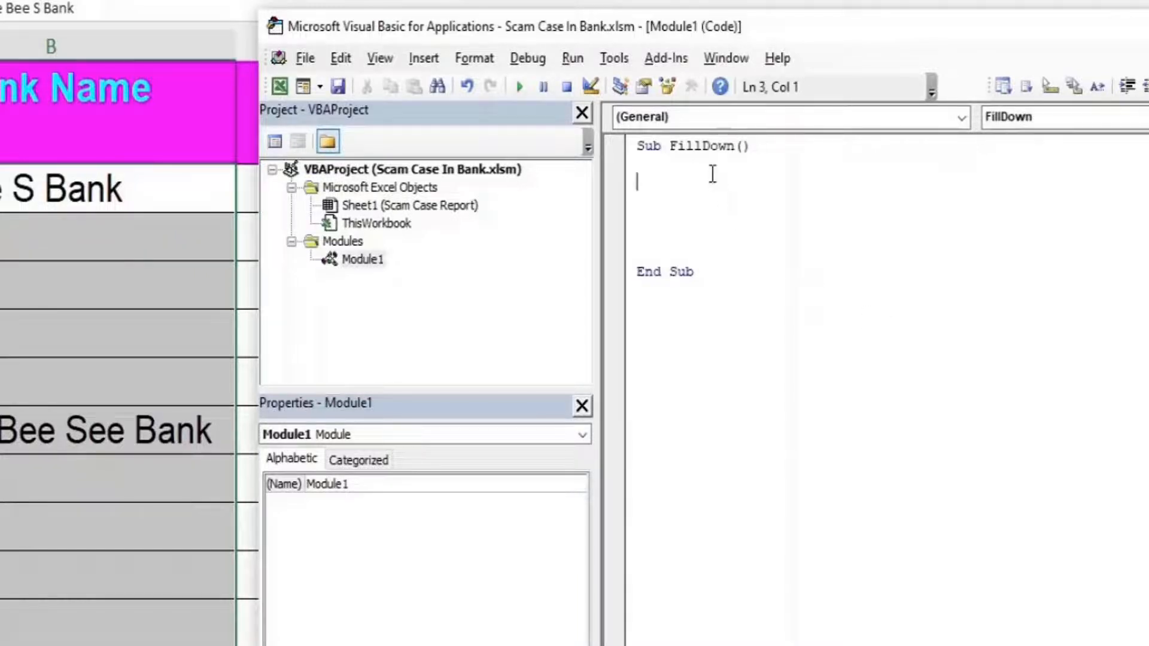
pyautogui.press('Tab')
pyautogui.write('For Each Cell ')
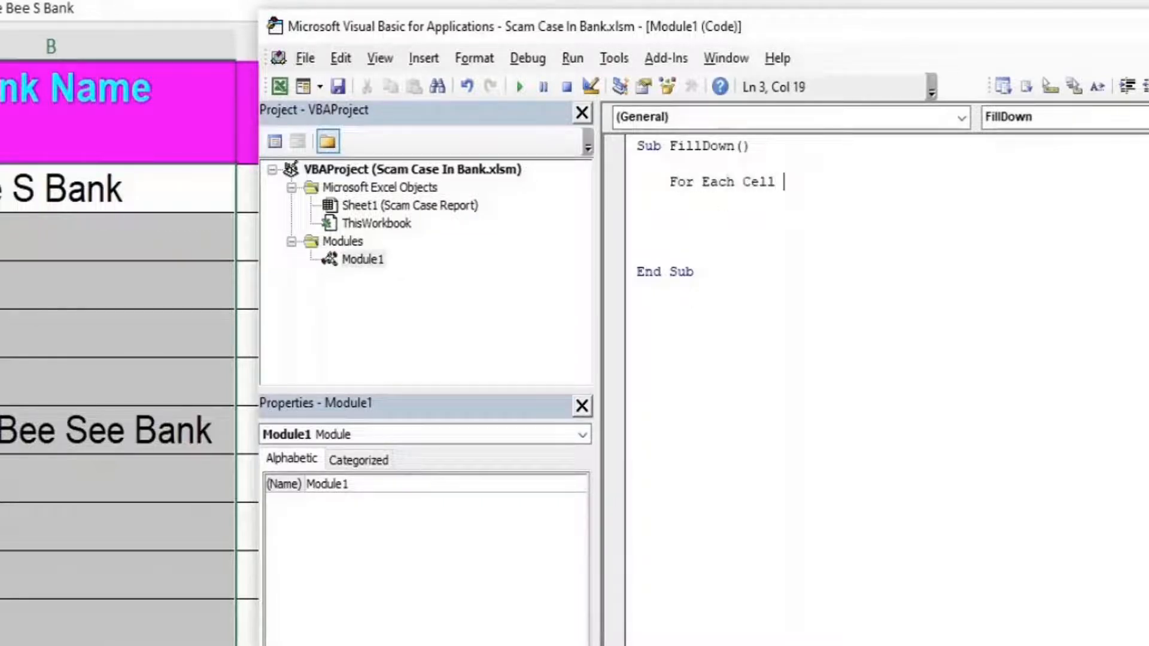
pyautogui.write('In Selecti')
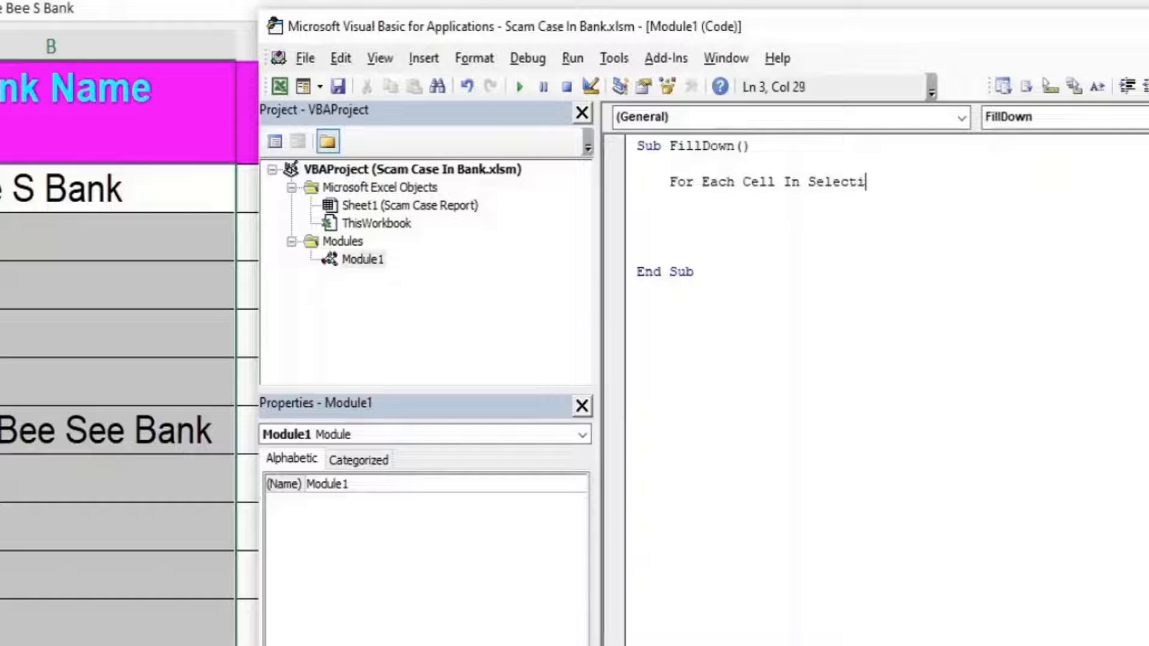
pyautogui.write('on')
pyautogui.press('Return')
pyautogui.write('Nex')
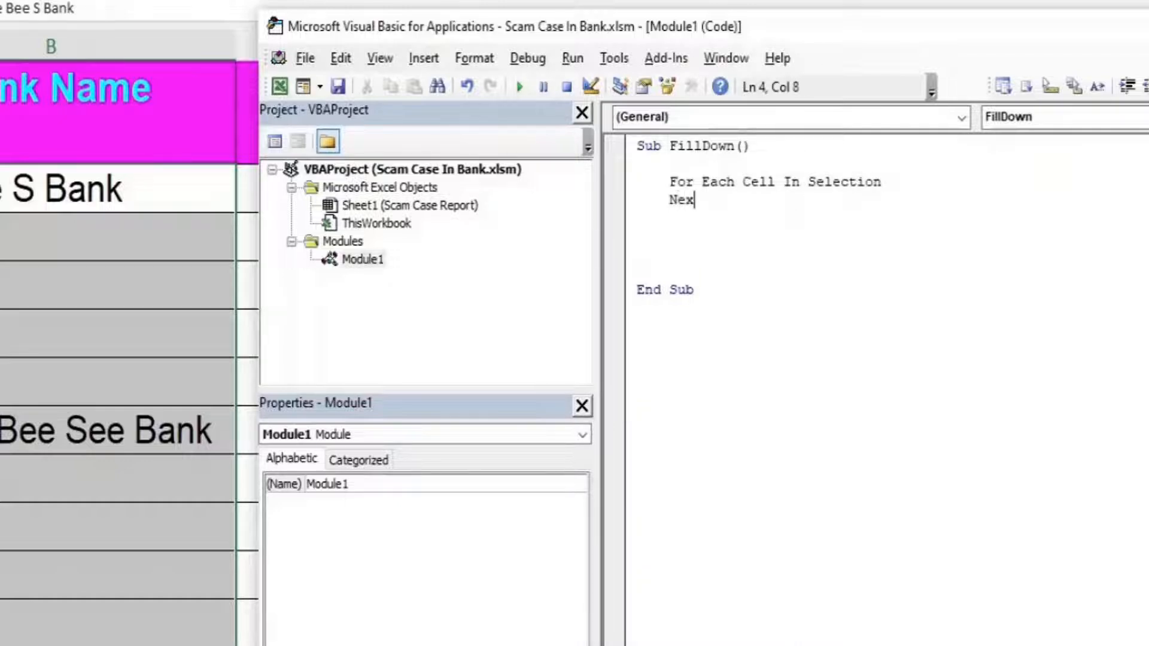
pyautogui.write('t')
# - Inside the loop, add an If Cell = "" Then block closed by End If
pyautogui.click(677, 200)
pyautogui.press('Return')
pyautogui.press('Return')
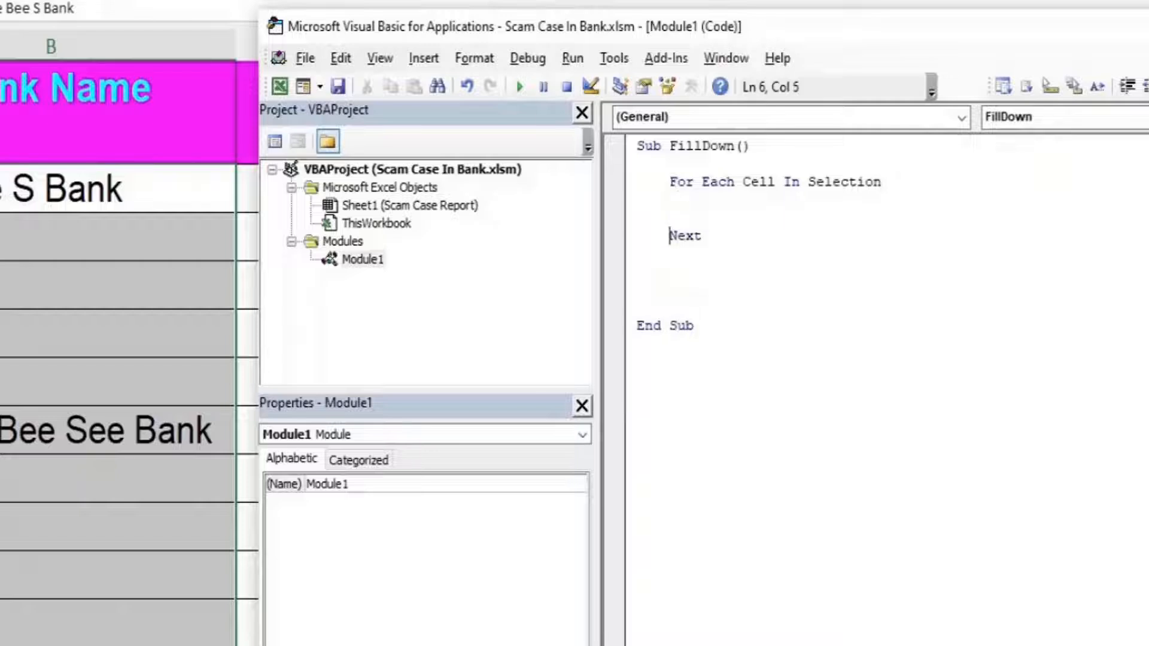
pyautogui.press('Return')
pyautogui.press('Return')
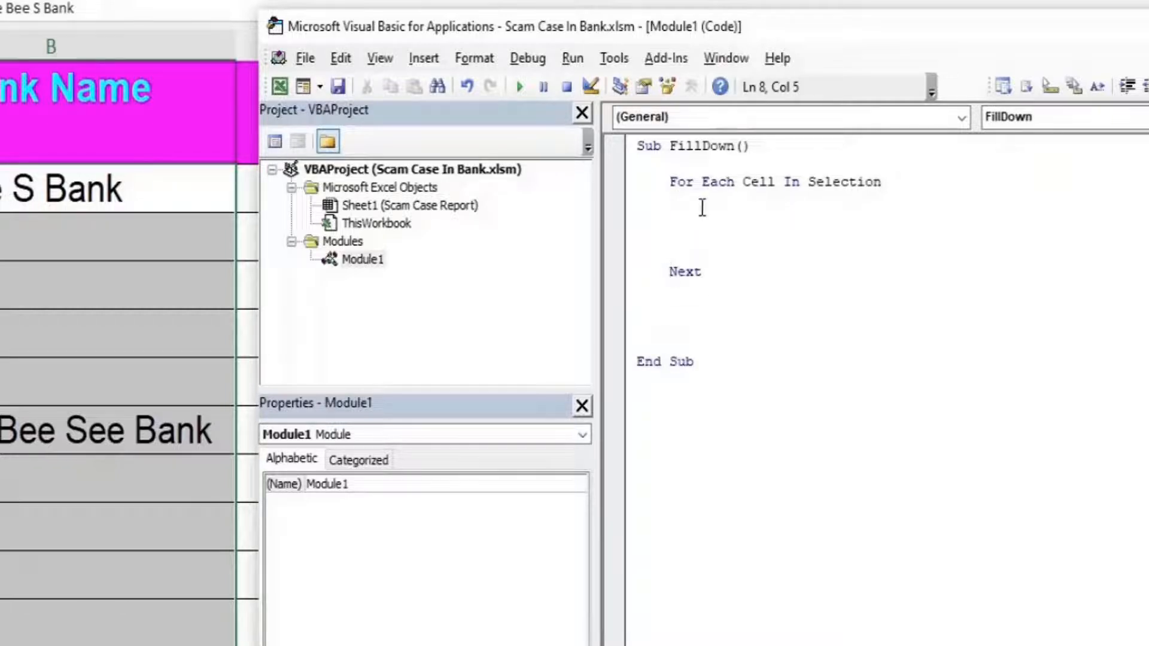
pyautogui.click(695, 214)
pyautogui.press('Tab')
pyautogui.write('If C')
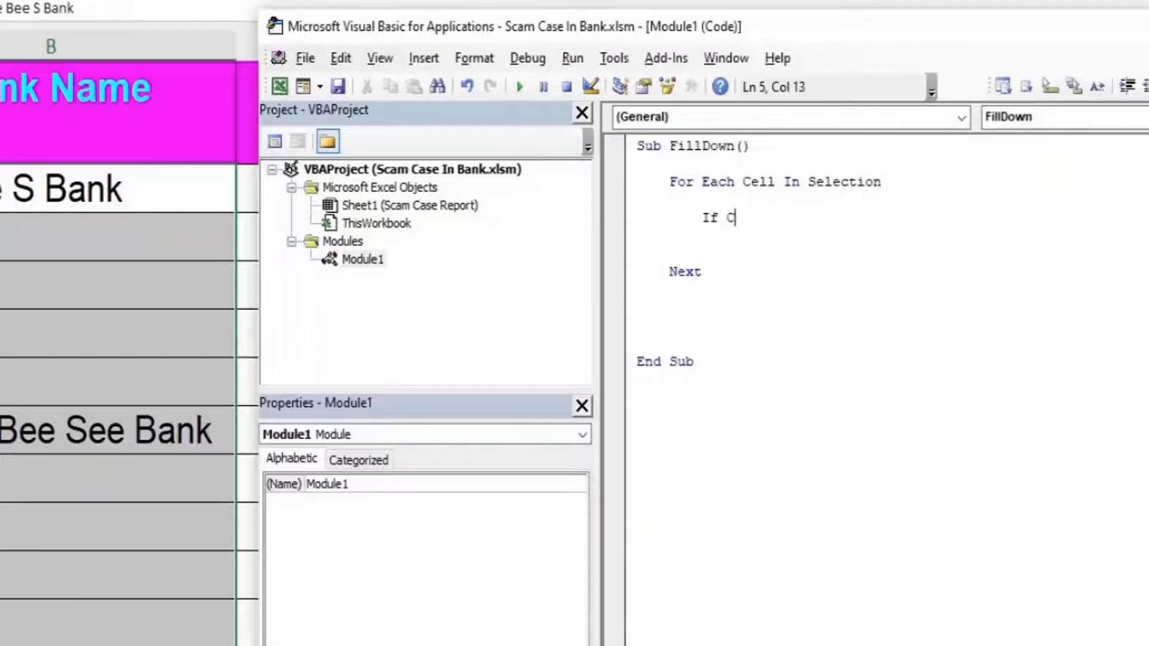
pyautogui.write('ell = "" Then')
pyautogui.press('Return')
pyautogui.press('Return')
pyautogui.press('Return')
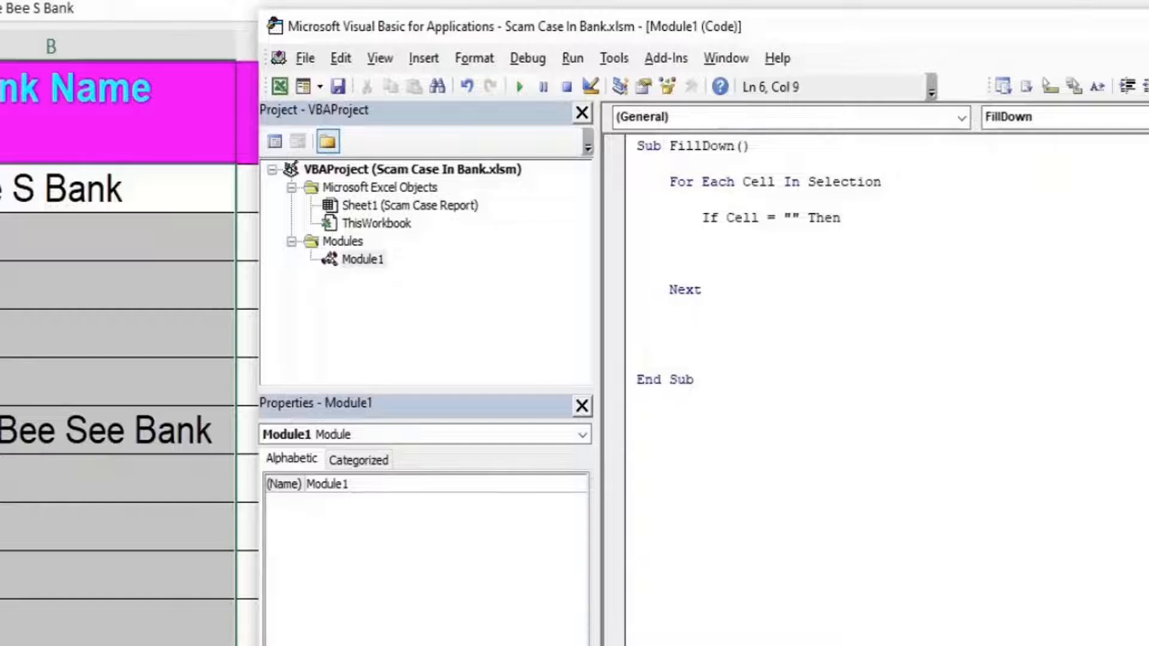
pyautogui.write('End If')
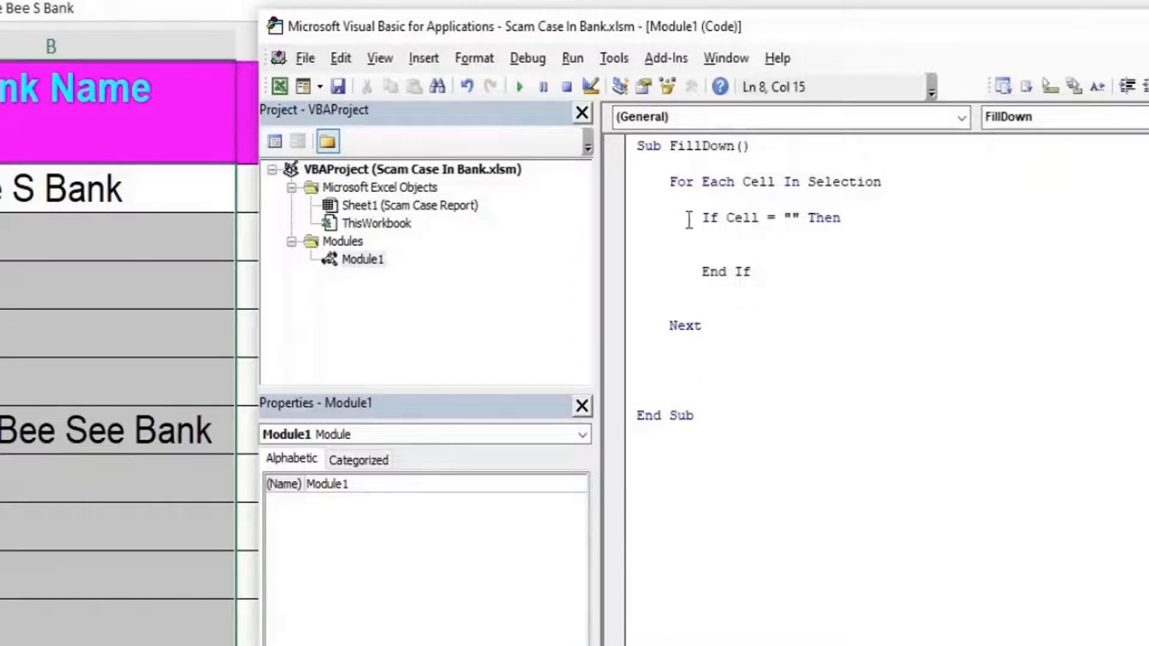
# - Put the Cell.FillDown statement inside the If block
pyautogui.click(712, 241)
pyautogui.press('Return')
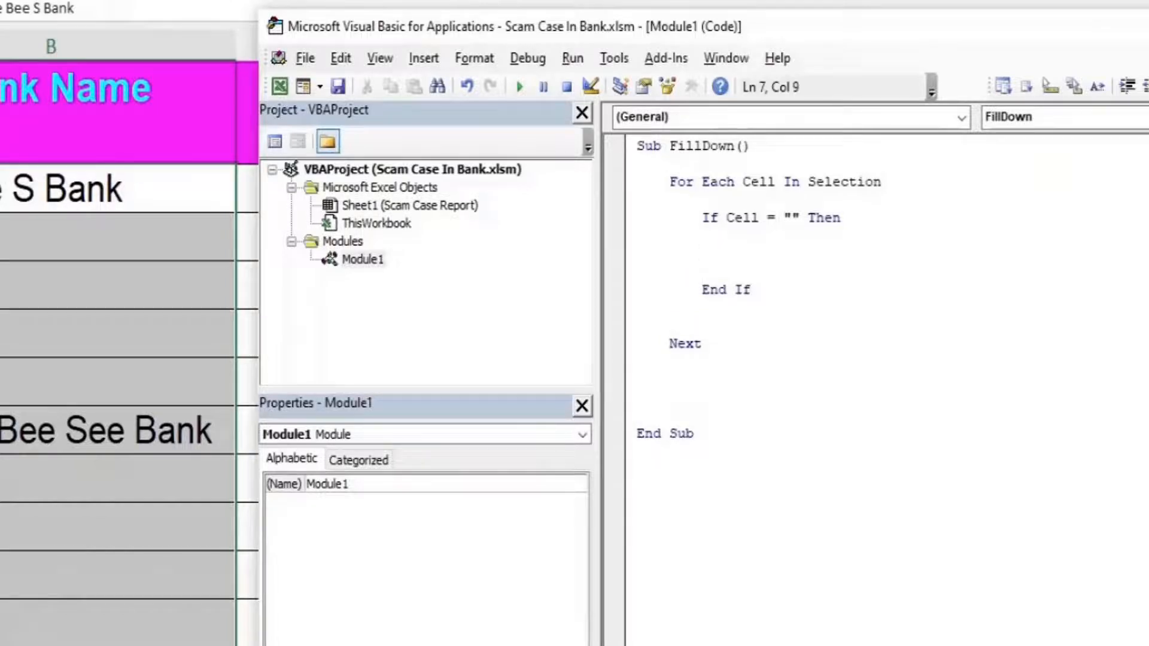
pyautogui.press('Tab')
pyautogui.write('Cell.filld')
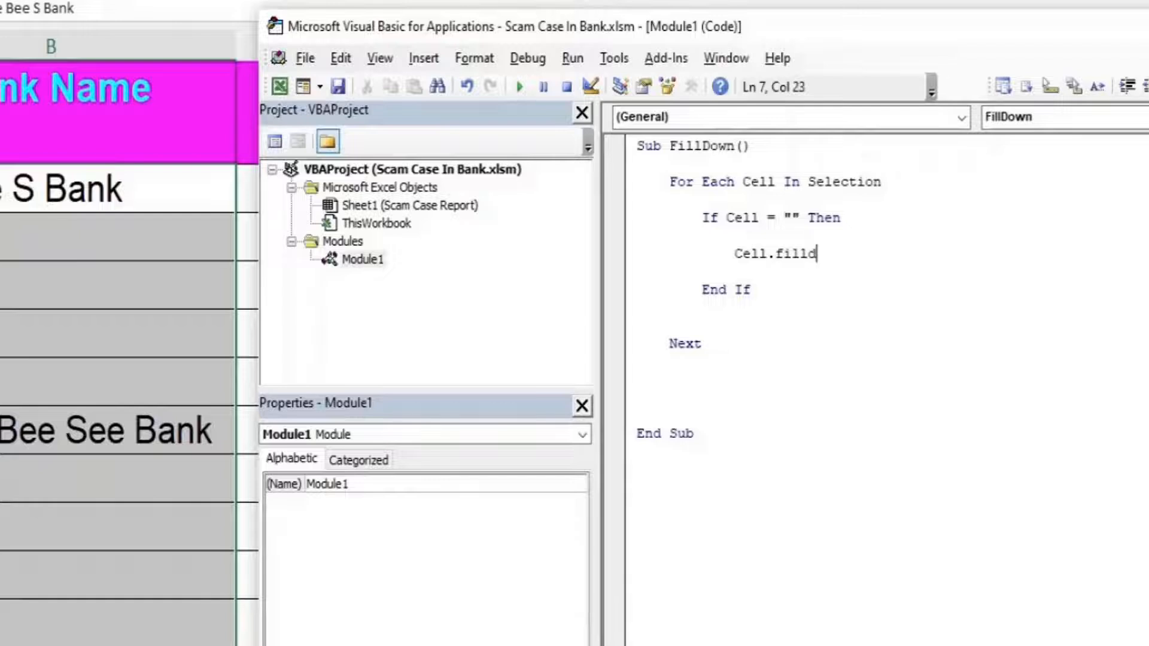
pyautogui.write('own')
pyautogui.press('Down')
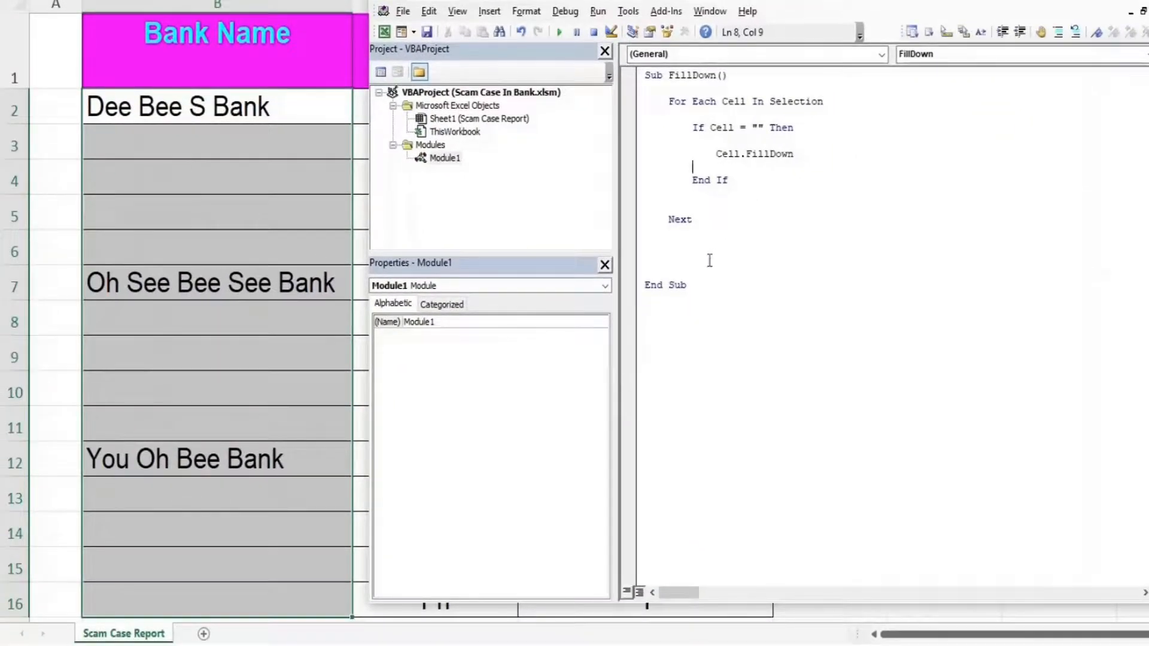
# - Delete the blank line above End Sub, then highlight the For Each, If and Cell.FillDown lines in turn
pyautogui.click(695, 274)
pyautogui.press('BackSpace')
pyautogui.press('BackSpace')
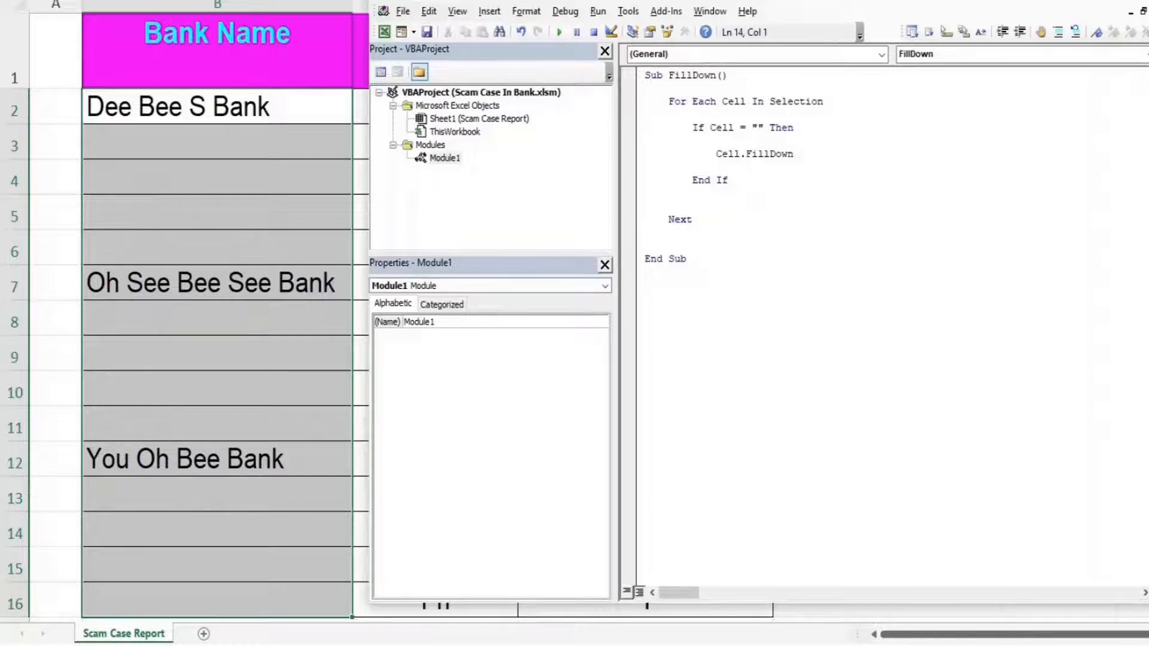
pyautogui.moveTo(824, 102); pyautogui.dragTo(663, 103)
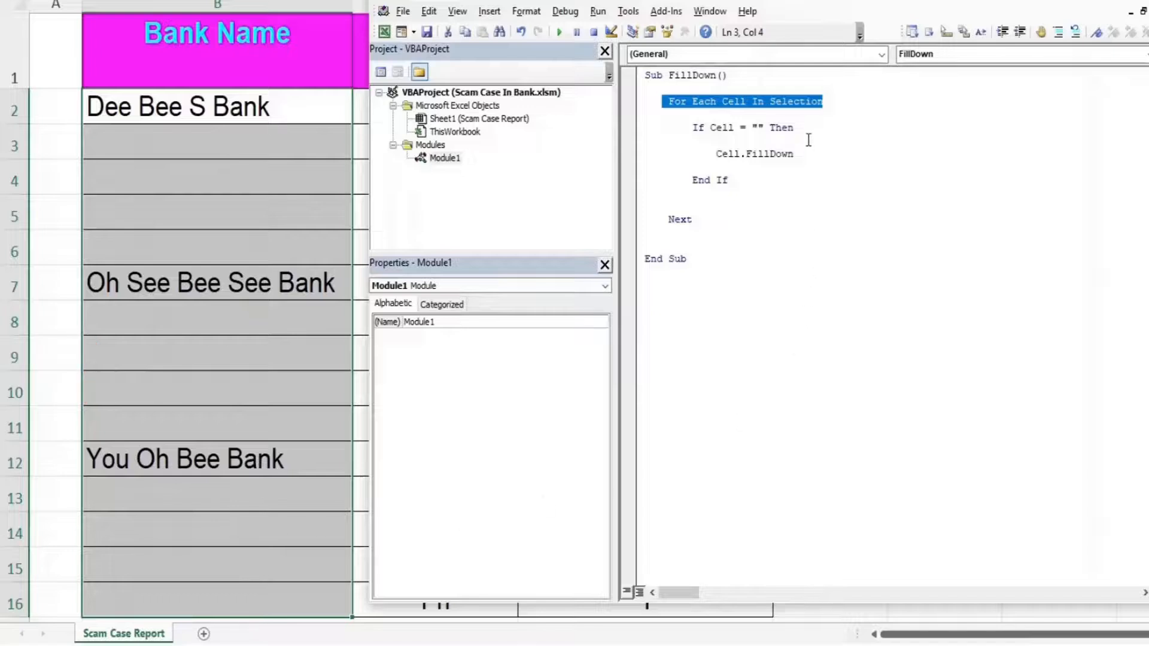
pyautogui.moveTo(808, 127); pyautogui.dragTo(693, 127)
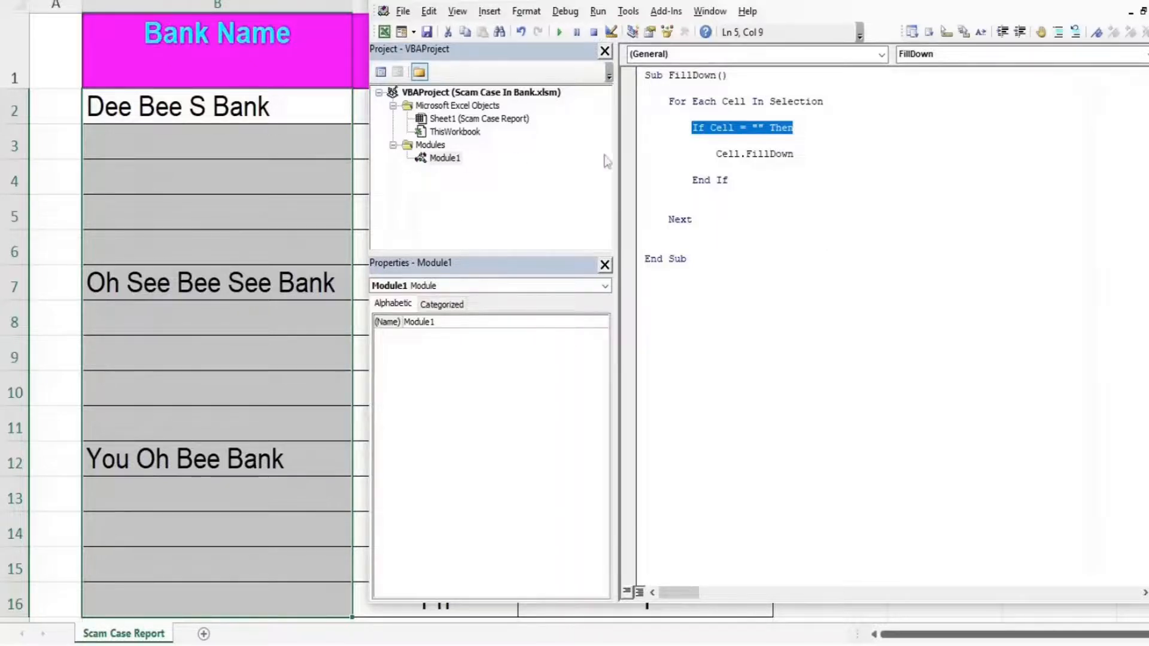
pyautogui.moveTo(799, 155); pyautogui.dragTo(711, 157)
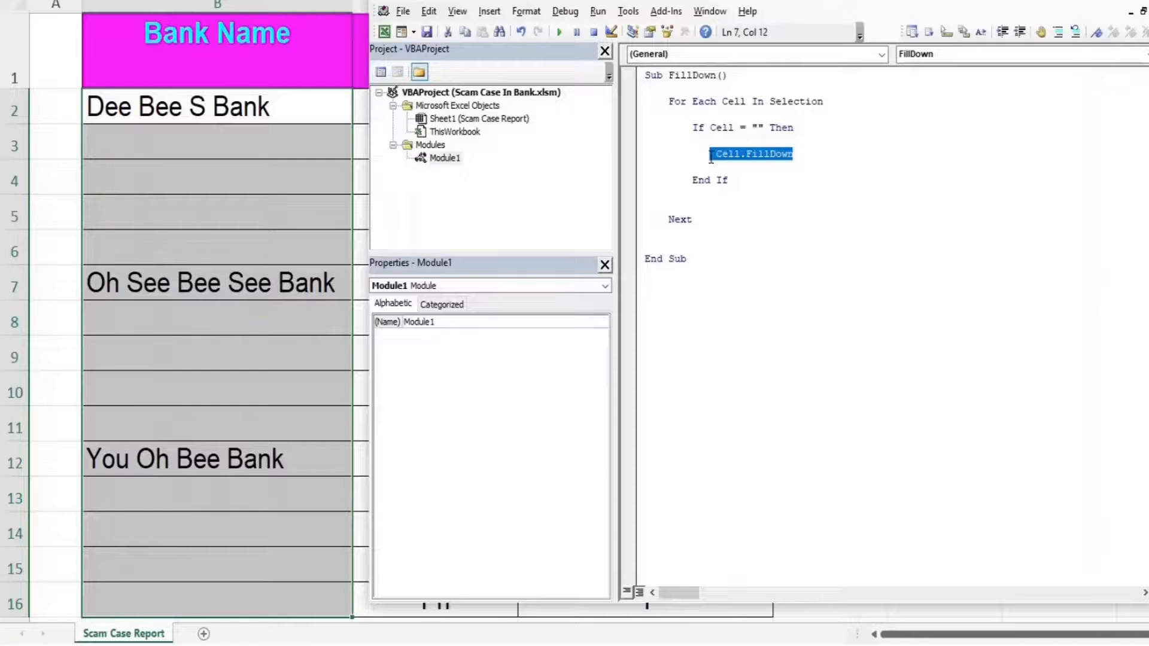
pyautogui.click(778, 223)
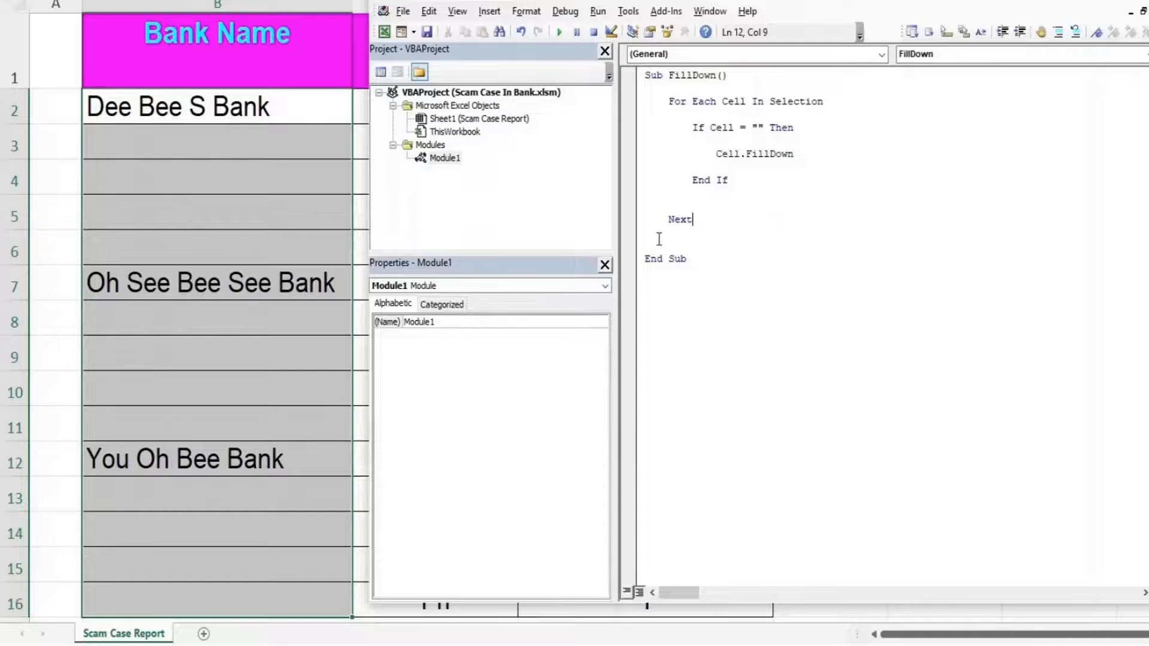
# - Run FillDown on B2:B16 so every Bank Name row shows a bank, then close the VBA editor
pyautogui.click(560, 35)
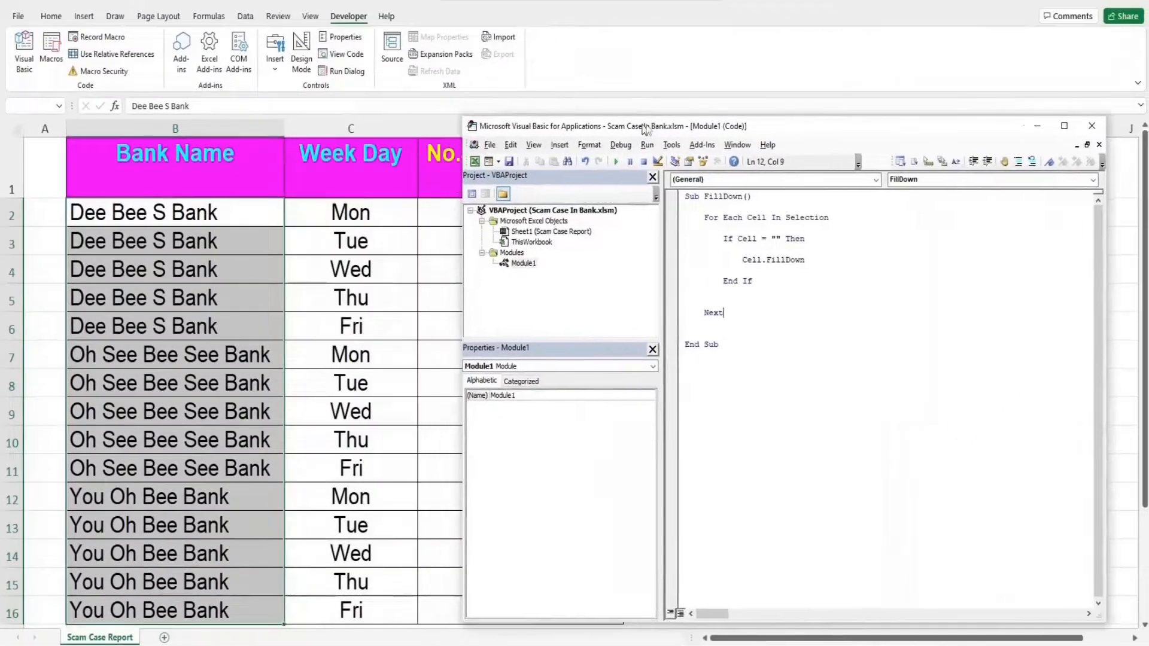
pyautogui.moveTo(645, 129); pyautogui.dragTo(766, 133)
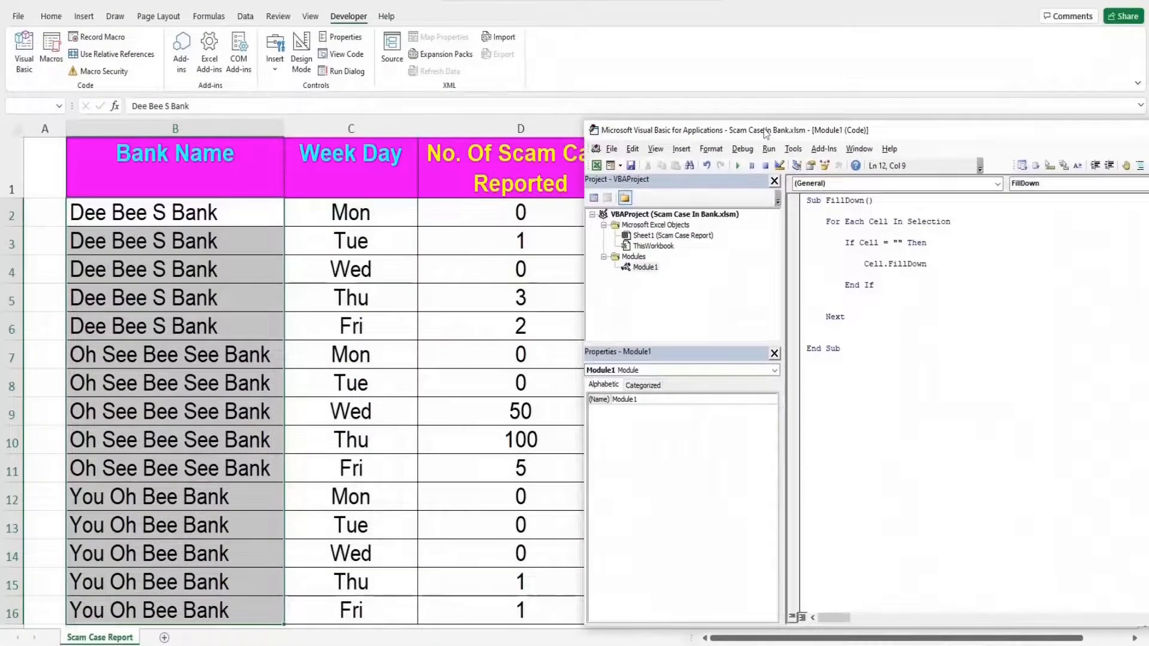
pyautogui.click(849, 421)
pyautogui.moveTo(913, 137); pyautogui.dragTo(718, 151)
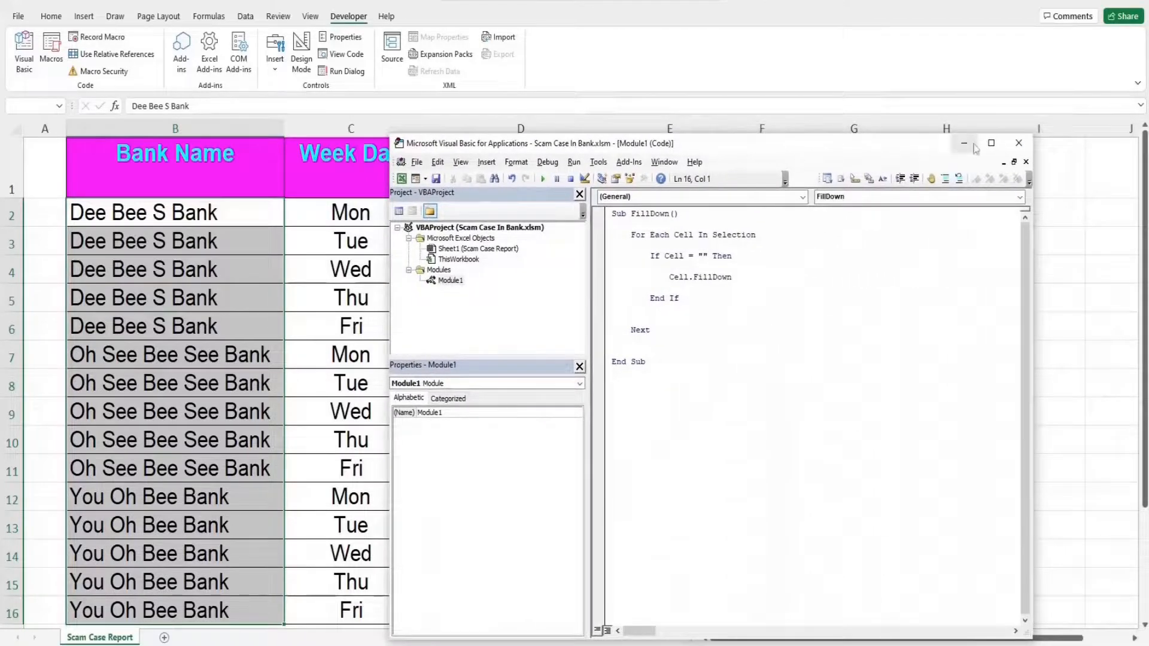
pyautogui.click(1018, 143)
pyautogui.click(787, 249)
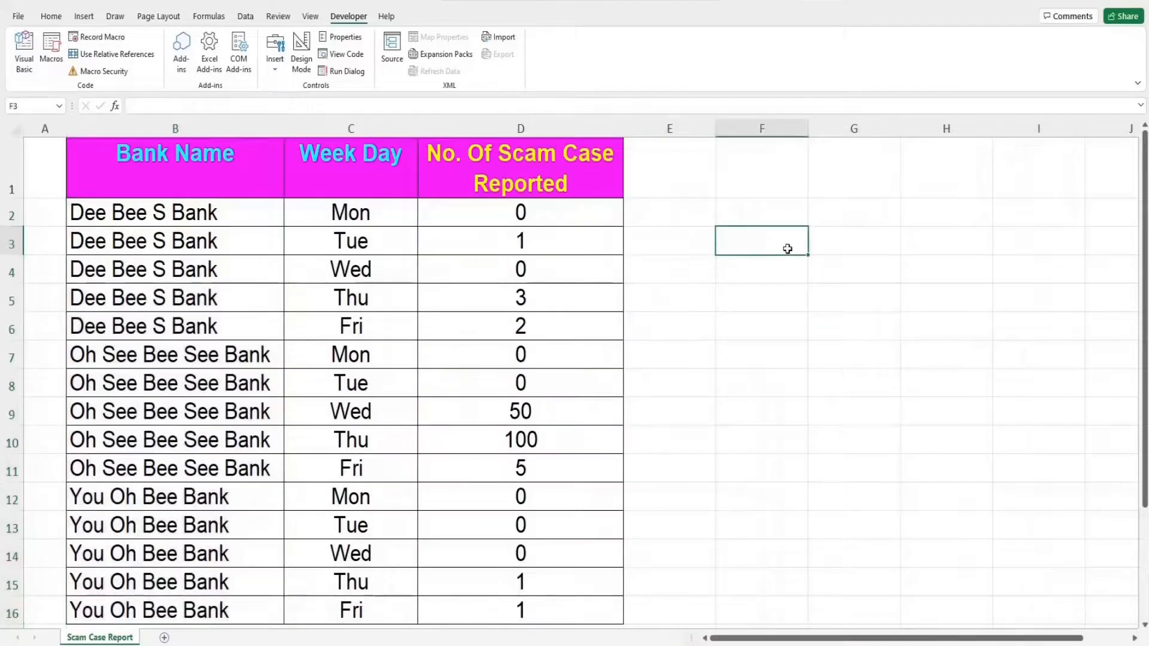